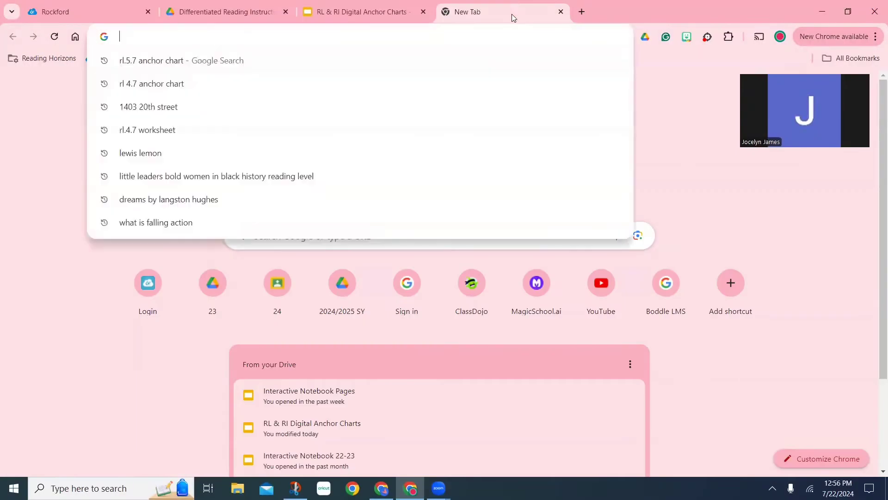
# Step: Search Google Images for "rl.4.7"
pyautogui.write('7')
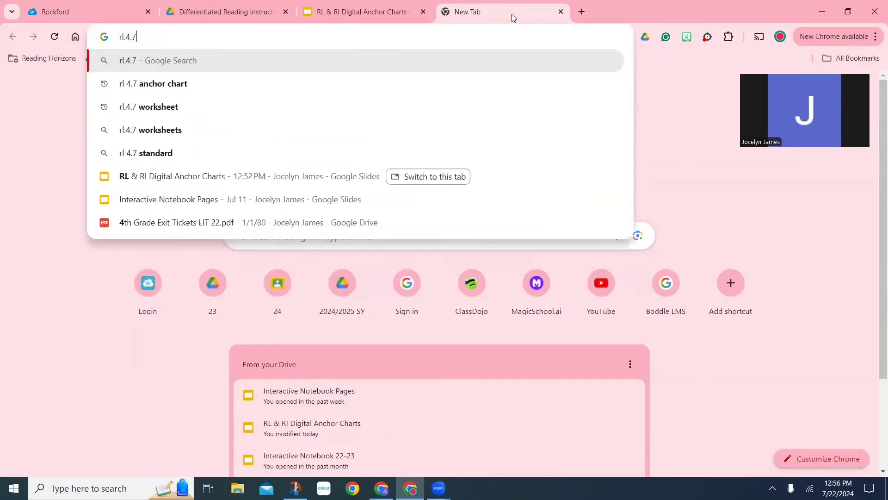
pyautogui.press('Return')
pyautogui.click(164, 149)
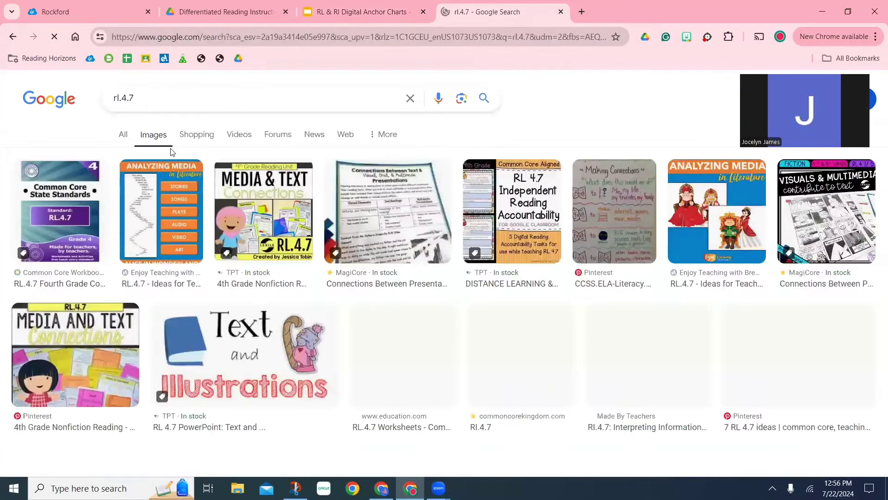
# Step: Preview several RL.4.7 image results, including the Visual Text Features chart and the "The Queen of Hearts" media example
pyautogui.click(696, 344)
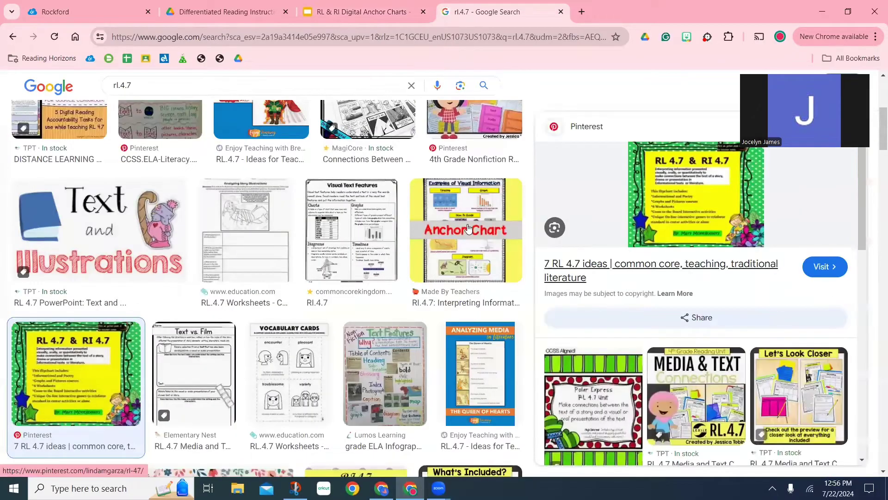
pyautogui.click(465, 227)
pyautogui.click(333, 219)
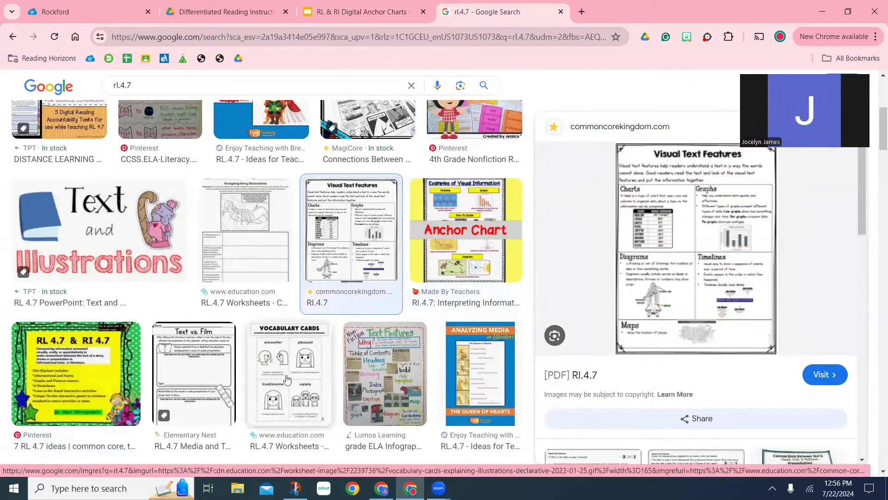
pyautogui.click(194, 370)
pyautogui.click(481, 370)
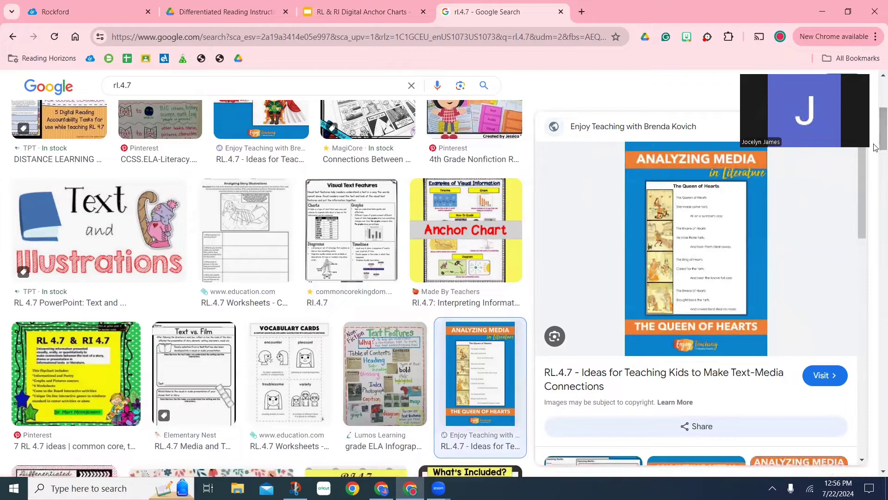
# Step: Browse further through the RL.4.7 image results and preview the Lumos Learning "Using Illustrations" anchor chart
pyautogui.scroll(-5, 876, 175)
pyautogui.scroll(-3, 876, 176)
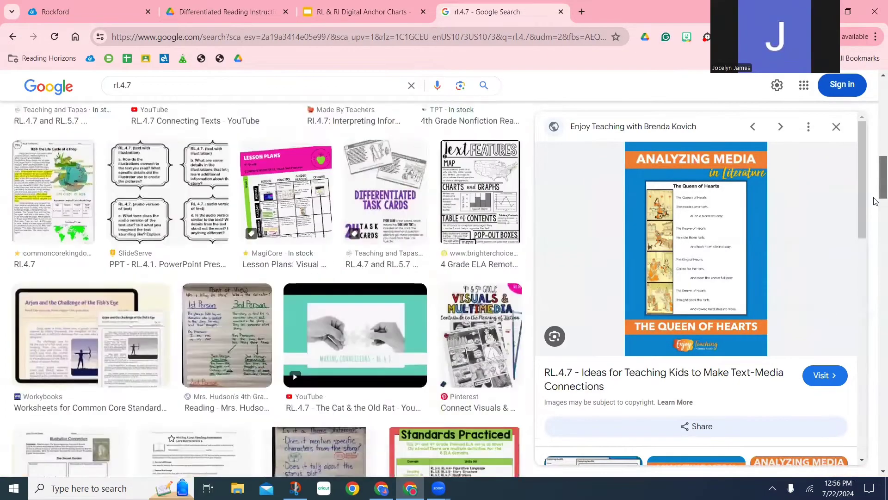
pyautogui.scroll(5, 875, 176)
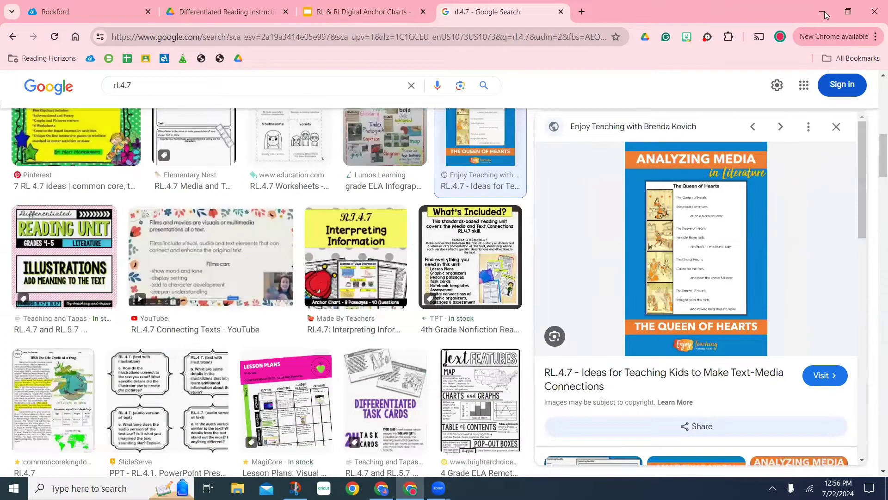
pyautogui.moveTo(881, 163); pyautogui.dragTo(875, 303)
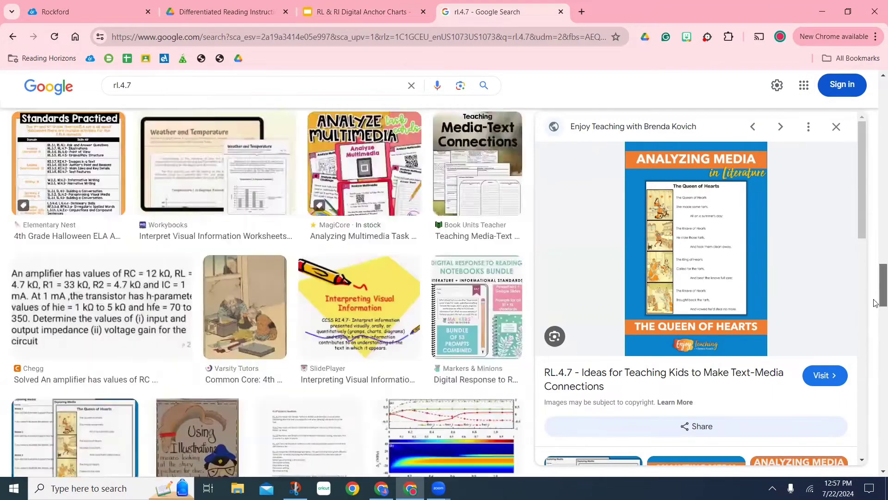
pyautogui.scroll(-1, 386, 393)
pyautogui.click(180, 333)
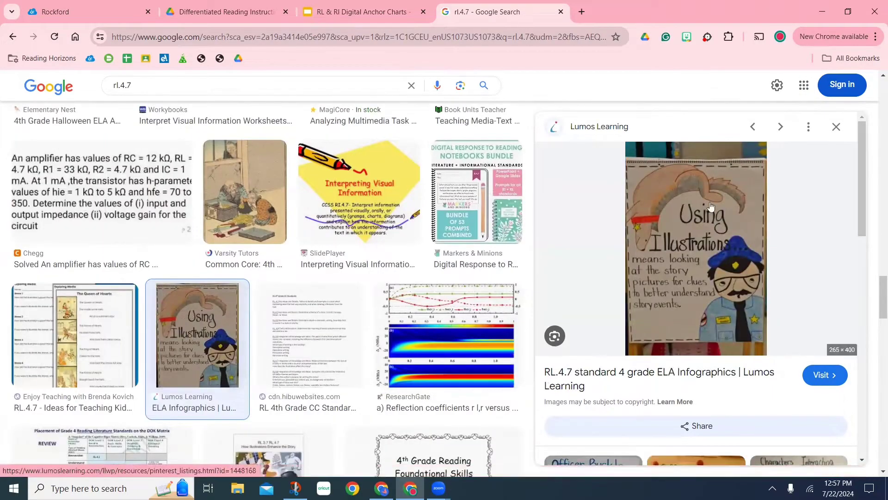
# Step: Switch to the RL & RI Digital Anchor Charts presentation and review the RL.4.7 and RL.5.7 standards beside slide 49
pyautogui.click(360, 6)
pyautogui.moveTo(181, 165); pyautogui.dragTo(253, 390)
pyautogui.click(235, 422)
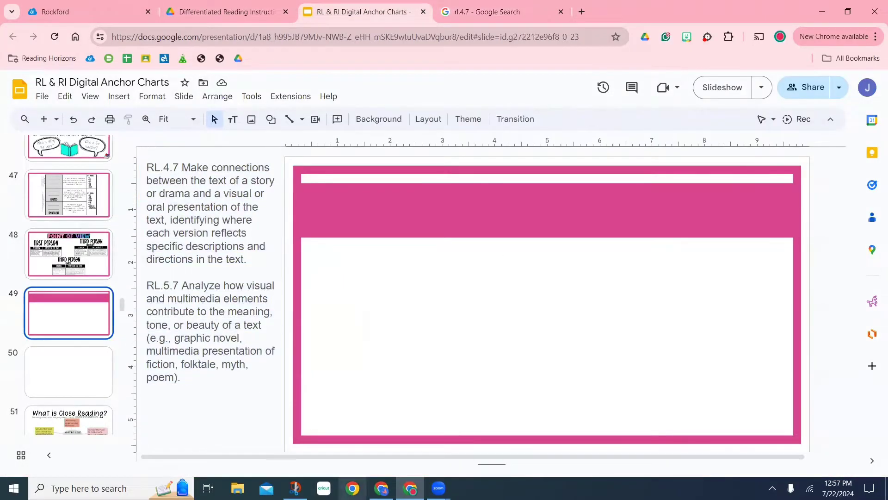
# Step: Search Google Images for "graphic novel" in a new browser tab
pyautogui.click(546, 21)
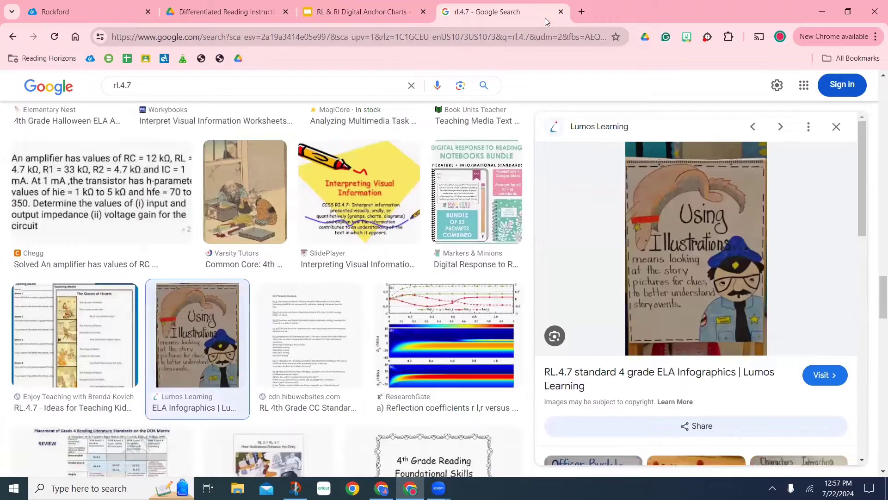
pyautogui.click(582, 12)
pyautogui.write('graphic novel')
pyautogui.press('Return')
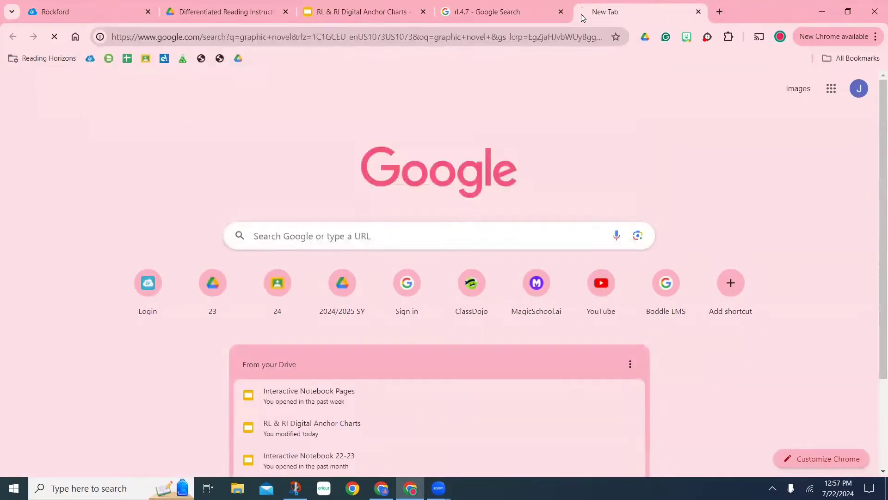
pyautogui.click(153, 134)
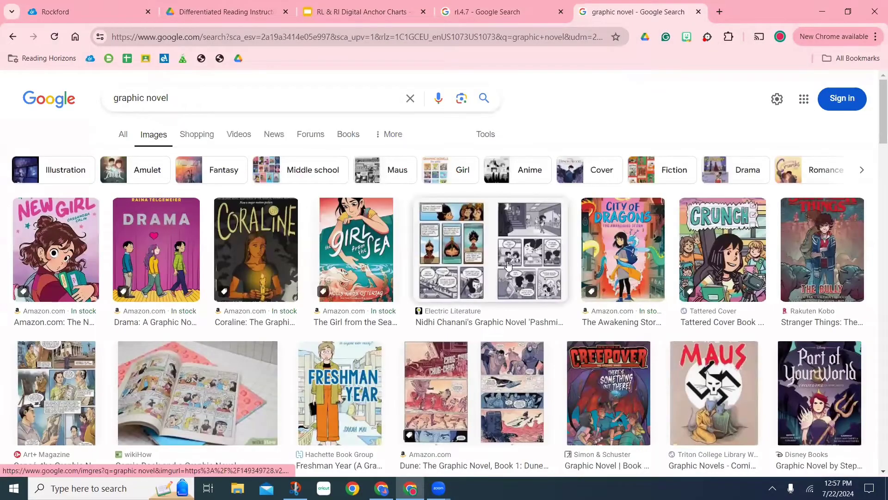
# Step: Preview the Electric Literature sample pages from the graphic novel 'Pashmina' up close and browse the other image results
pyautogui.click(507, 266)
pyautogui.scroll(5, 508, 266)
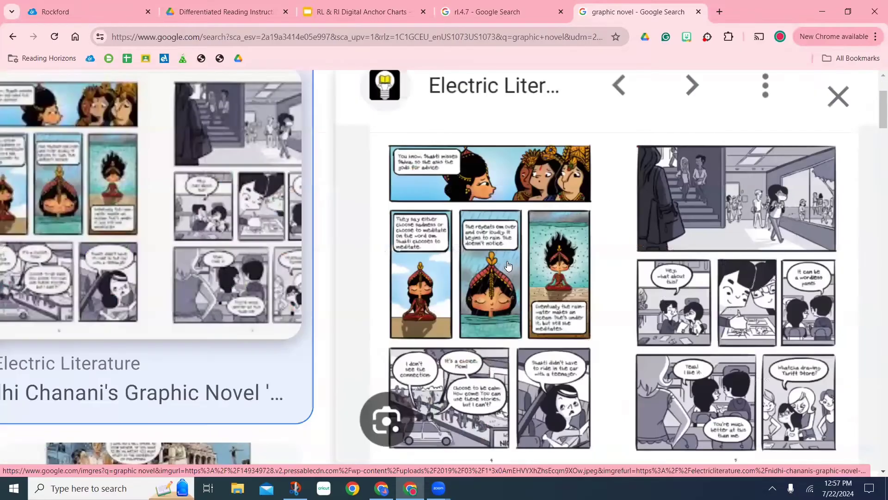
pyautogui.scroll(-6, 507, 265)
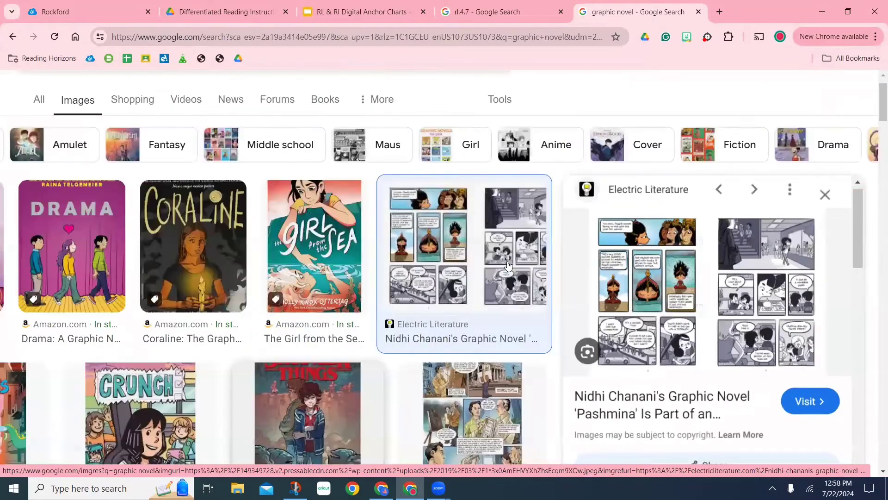
pyautogui.scroll(-2, 508, 266)
pyautogui.scroll(-12, 508, 266)
pyautogui.scroll(7, 507, 266)
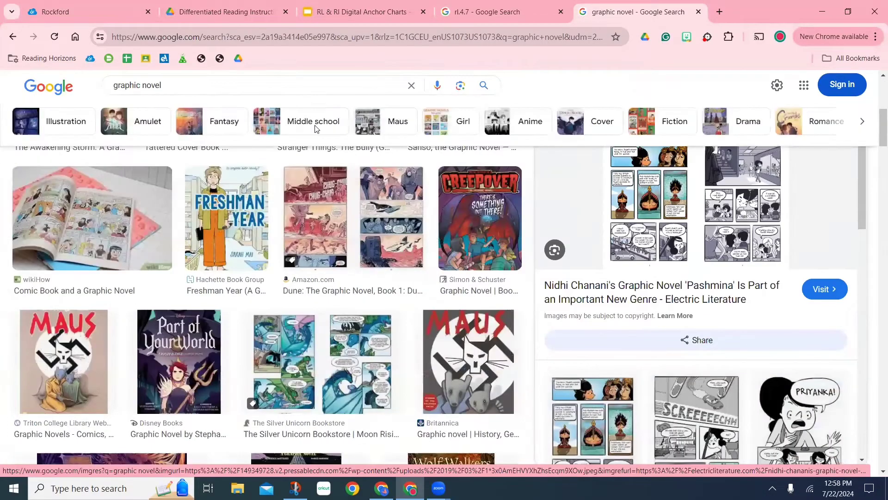
# Step: Narrow the image search to "graphic novel dog man"
pyautogui.scroll(5, 316, 128)
pyautogui.click(259, 85)
pyautogui.write('dog man')
pyautogui.press('Return')
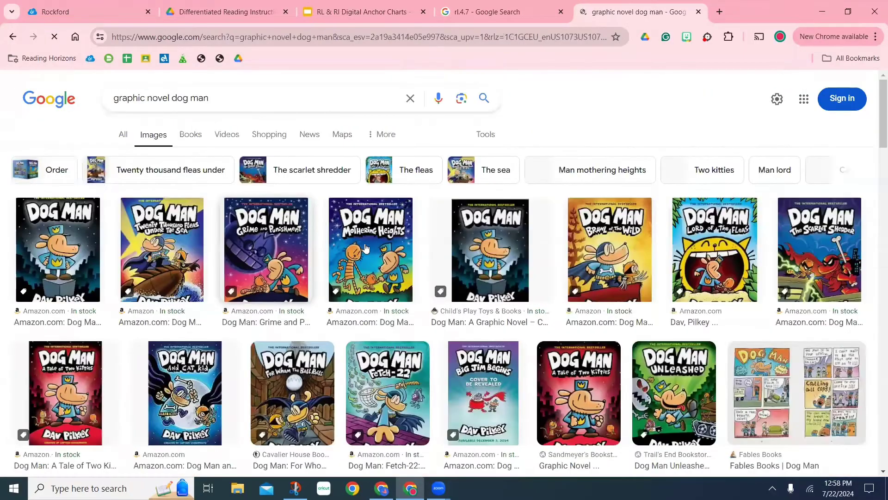
# Step: Preview the Dog Man inside-page results and enlarge the two-page spread containing the "OH, DOG MAN!" panel
pyautogui.click(796, 392)
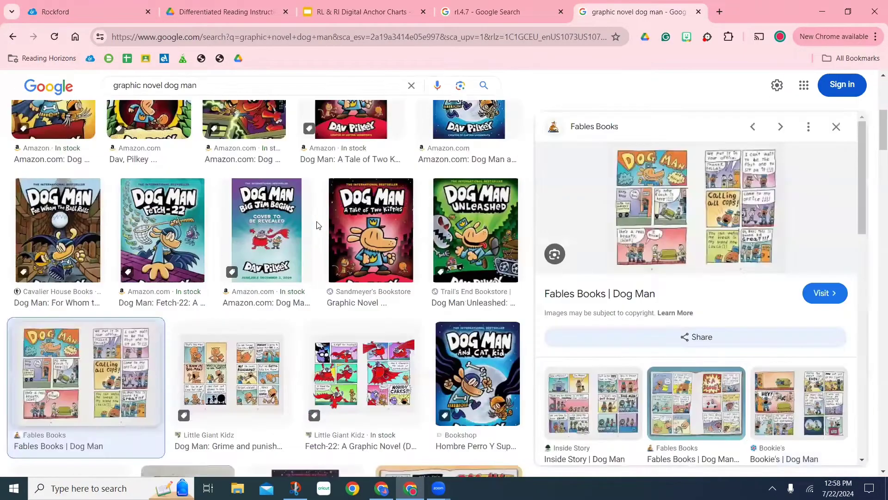
pyautogui.scroll(4, 317, 225)
pyautogui.scroll(5, 318, 225)
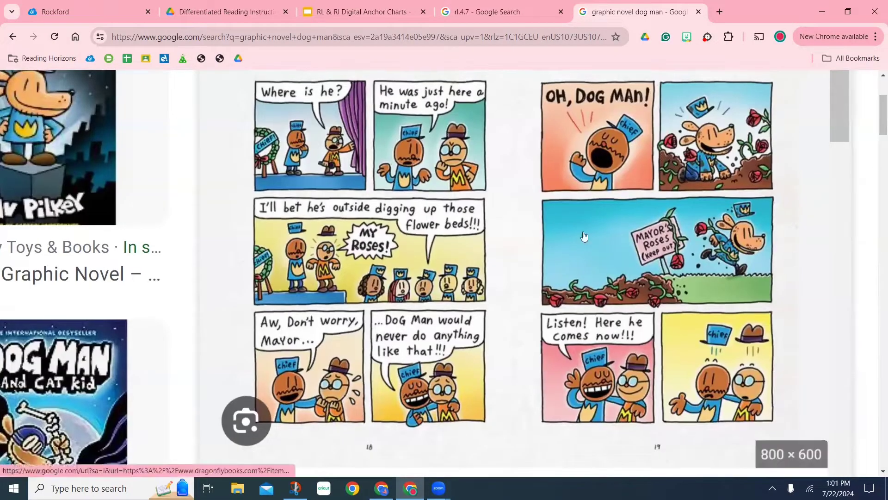
# Step: Capture the enlarged two-page Dog Man comic spread as a screen snip and return to the browser
pyautogui.scroll(-1, 525, 273)
pyautogui.scroll(2, 525, 273)
pyautogui.press('super+shift+s')
pyautogui.moveTo(242, 102)
pyautogui.mouseDown()
pyautogui.moveTo(763, 211)
pyautogui.moveTo(782, 463)
pyautogui.mouseUp()
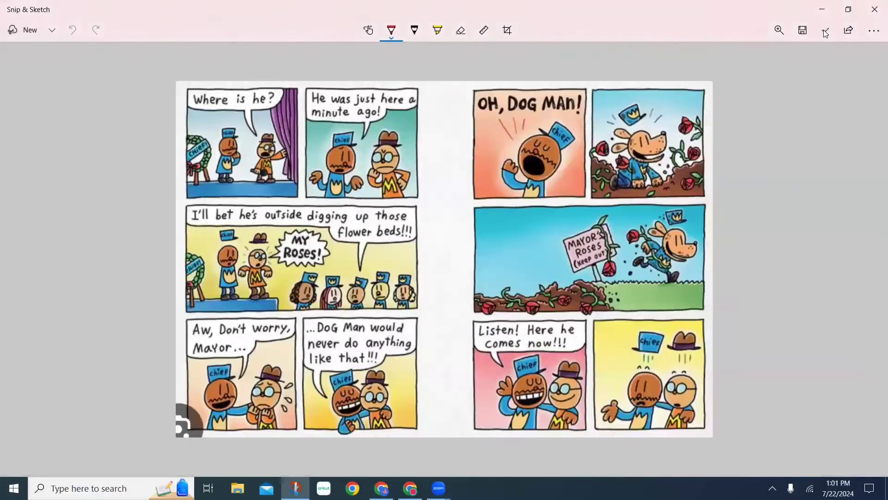
pyautogui.click(410, 488)
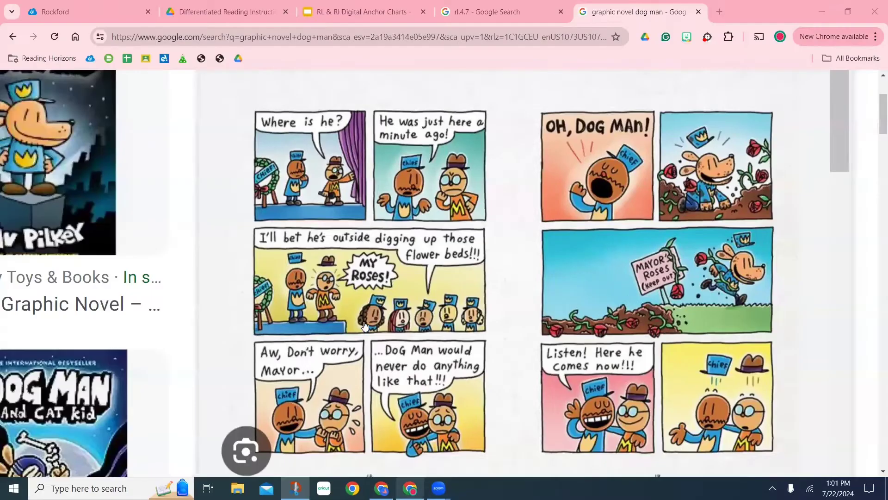
# Step: Copy the Dog Man comic spread image from the search preview and paste it onto slide 49 of the anchor charts presentation
pyautogui.rightClick(364, 323)
pyautogui.click(341, 4)
pyautogui.hotkey('ctrl', 'v')
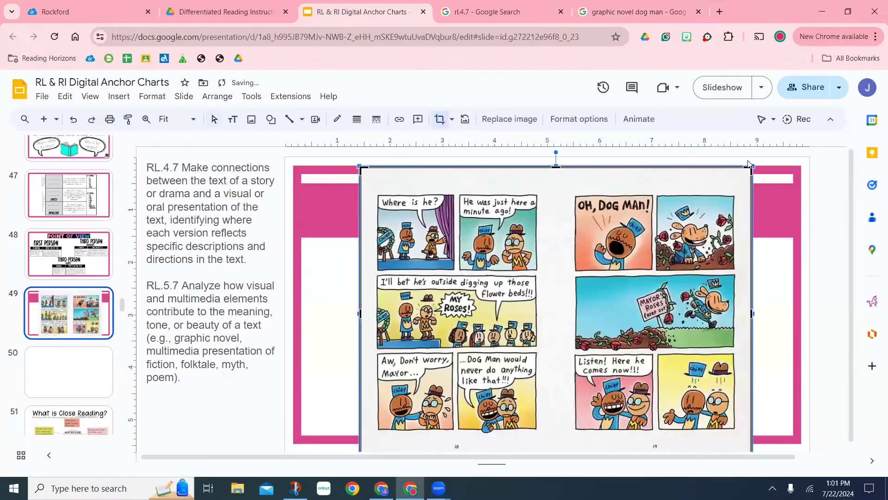
# Step: Crop the blank margins and page numbers off the edges of the pasted comic image
pyautogui.moveTo(735, 189); pyautogui.dragTo(736, 189)
pyautogui.click(819, 224)
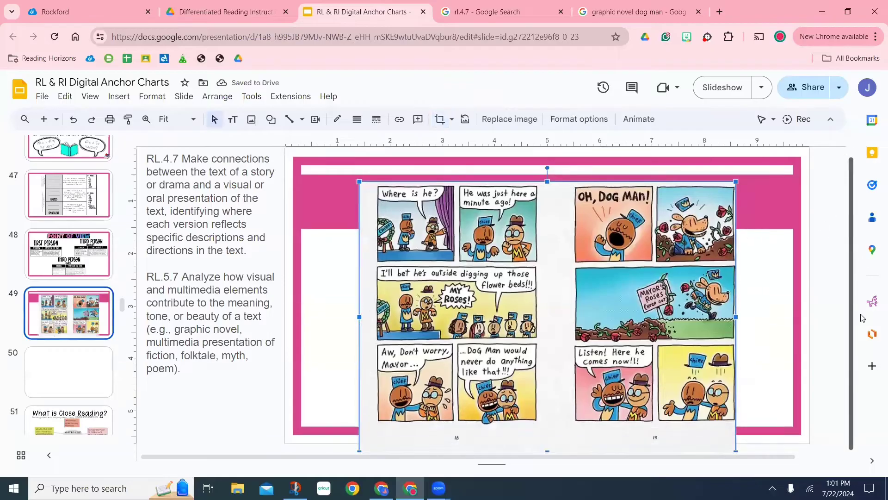
pyautogui.moveTo(710, 308); pyautogui.dragTo(706, 276)
pyautogui.doubleClick(377, 415)
pyautogui.moveTo(358, 417); pyautogui.dragTo(368, 393)
# Step: Shrink the comic image to about half the slide's width and place it in the lower-left corner of the white area
pyautogui.moveTo(731, 151); pyautogui.dragTo(643, 210)
pyautogui.click(826, 224)
pyautogui.moveTo(559, 298); pyautogui.dragTo(593, 326)
pyautogui.moveTo(676, 243); pyautogui.dragTo(647, 263)
pyautogui.moveTo(594, 325); pyautogui.dragTo(494, 328)
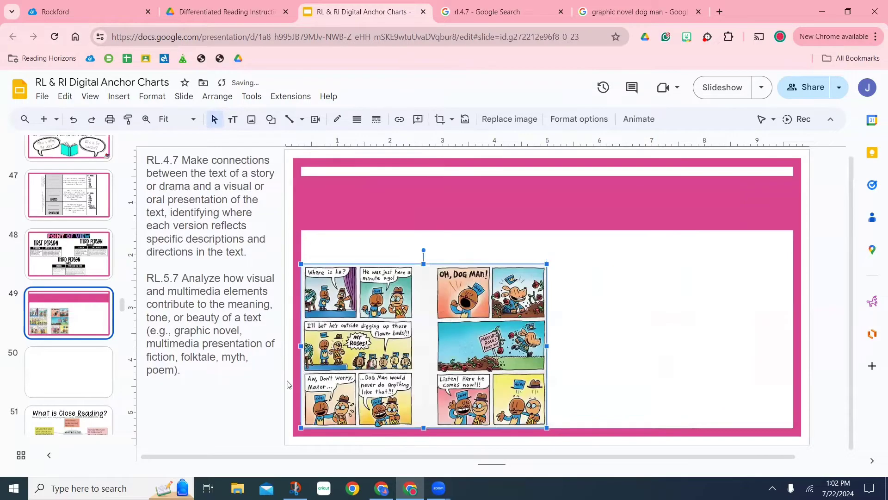
# Step: Crop the comic image so only the left page of the spread remains
pyautogui.press('Escape')
pyautogui.click(414, 343)
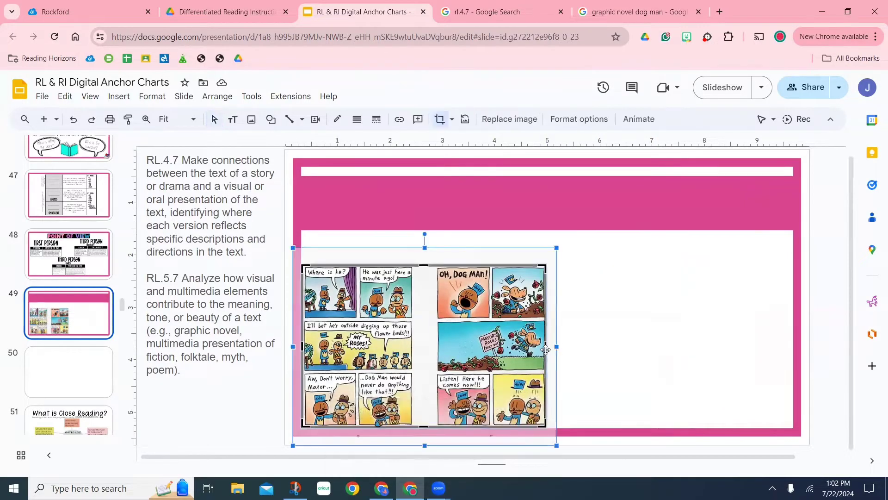
pyautogui.moveTo(416, 342); pyautogui.dragTo(412, 342)
pyautogui.click(273, 374)
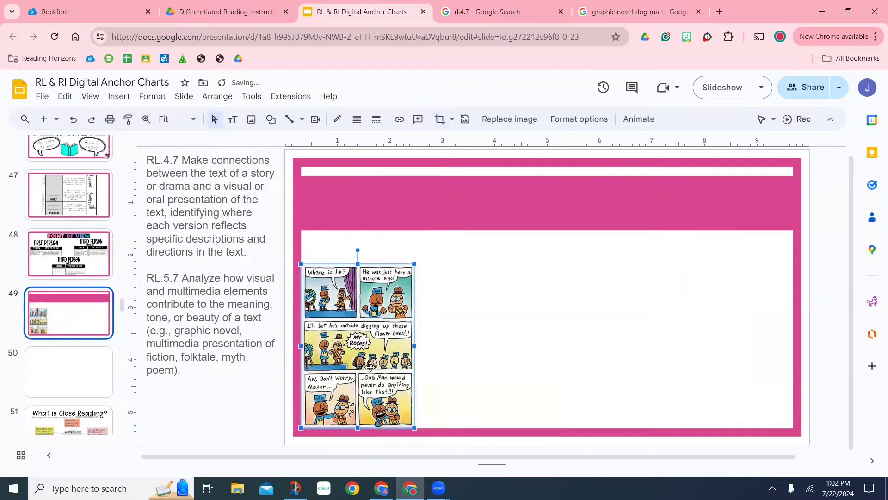
# Step: Duplicate the comic image, crop the copy to the right page of the spread, and place it directly beside the left page
pyautogui.hotkey('ctrl', 'd')
pyautogui.doubleClick(407, 341)
pyautogui.moveTo(562, 342); pyautogui.dragTo(437, 341)
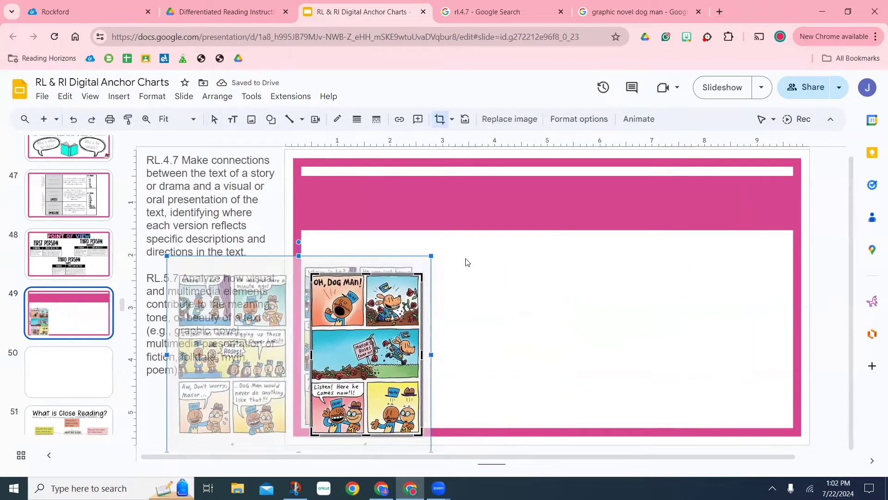
pyautogui.click(486, 315)
pyautogui.moveTo(374, 327); pyautogui.dragTo(479, 321)
pyautogui.click(248, 398)
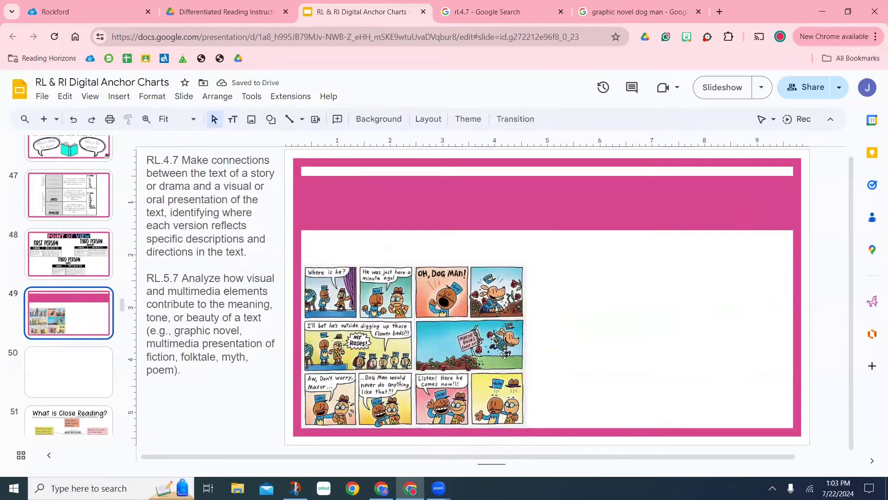
# Step: Switch to PowerPoint and create a new blank presentation
pyautogui.click(13, 487)
pyautogui.click(267, 231)
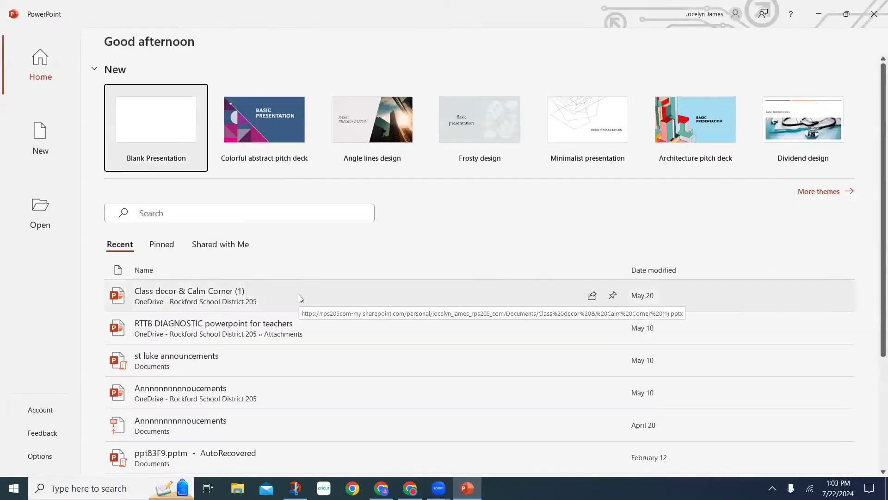
pyautogui.click(40, 138)
pyautogui.click(139, 104)
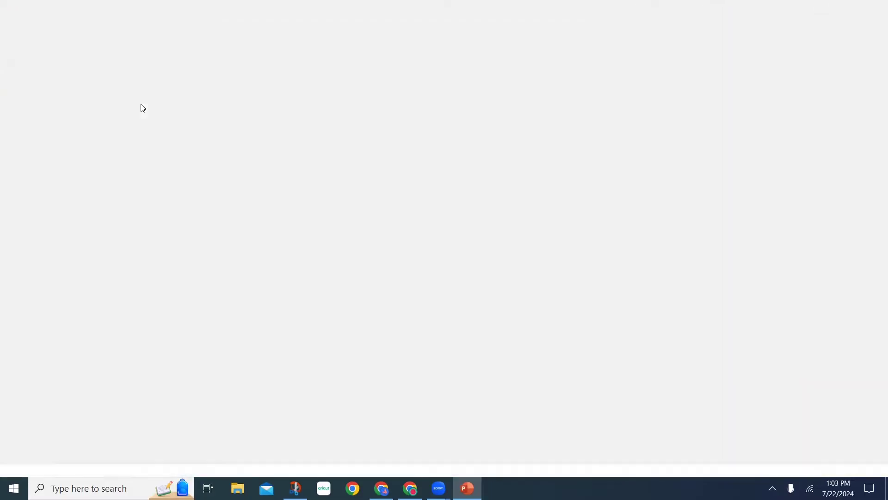
# Step: Turn on AutoSave for the presentation by uploading it to OneDrive under the name "fonts"
pyautogui.click(69, 14)
pyautogui.click(444, 190)
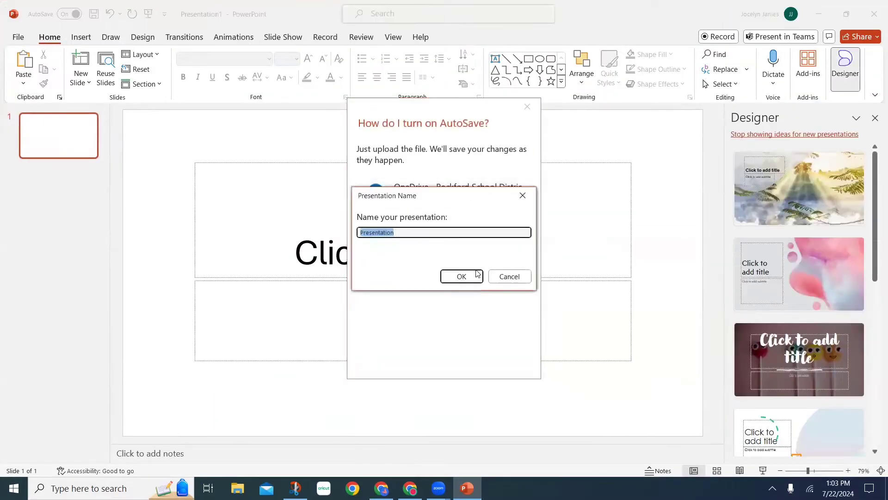
pyautogui.write('Test')
pyautogui.click(467, 277)
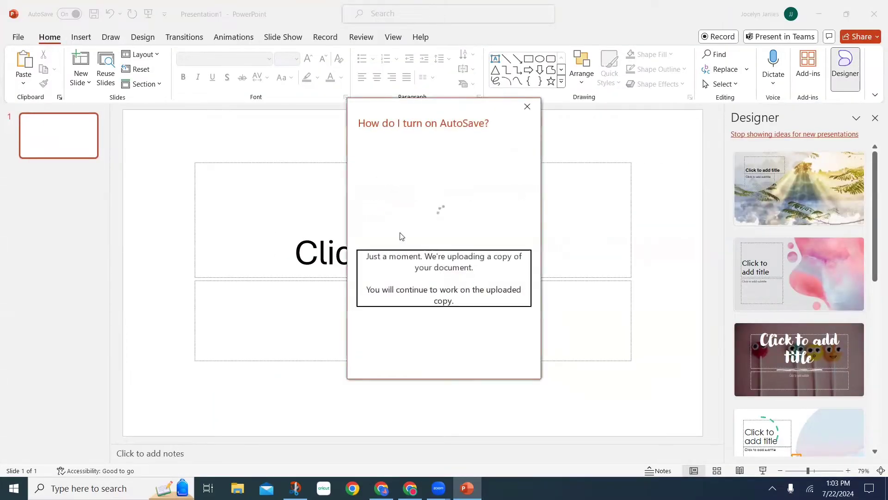
# Step: Delete the title and subtitle placeholders from the first slide
pyautogui.click(305, 163)
pyautogui.press('Delete')
pyautogui.click(276, 280)
pyautogui.press('Delete')
# Step: Insert a text box in the middle of the slide and enter "Making Connections"
pyautogui.click(81, 37)
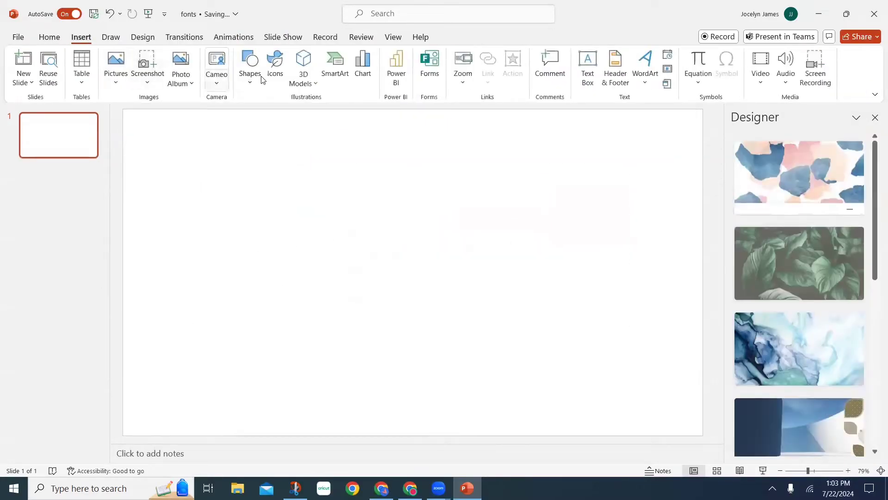
pyautogui.click(590, 78)
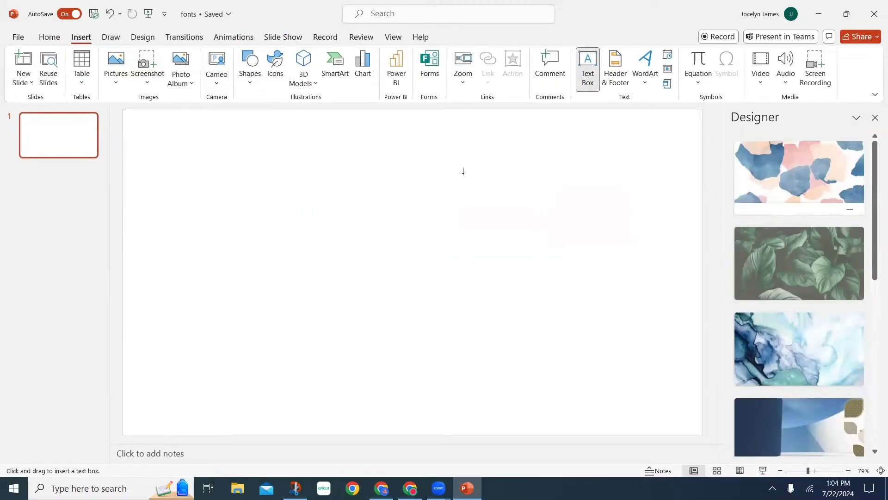
pyautogui.click(388, 233)
pyautogui.write('MAKing Connections')
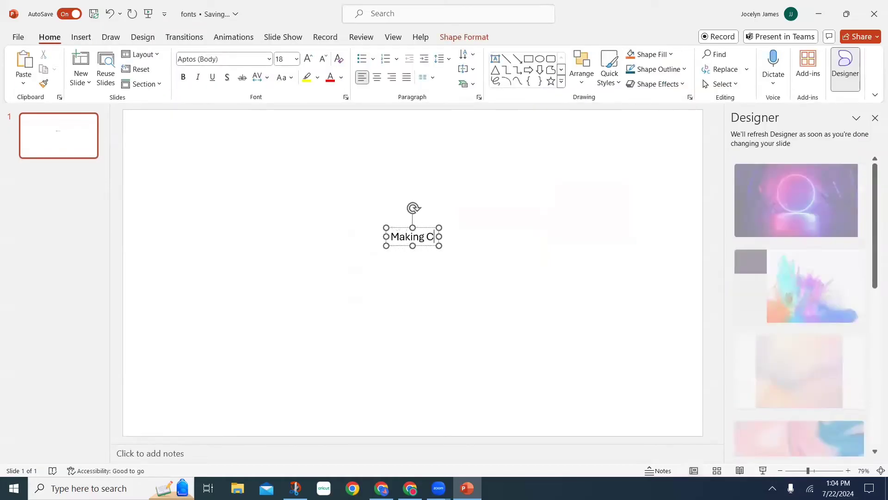
# Step: Set the word "Making" in the Buttercup Sample font at 32 pt
pyautogui.moveTo(424, 238); pyautogui.dragTo(389, 238)
pyautogui.click(259, 59)
pyautogui.write('Buttercup Sample')
pyautogui.press('Return')
pyautogui.click(309, 58)
pyautogui.click(309, 59)
pyautogui.click(309, 59)
pyautogui.click(309, 59)
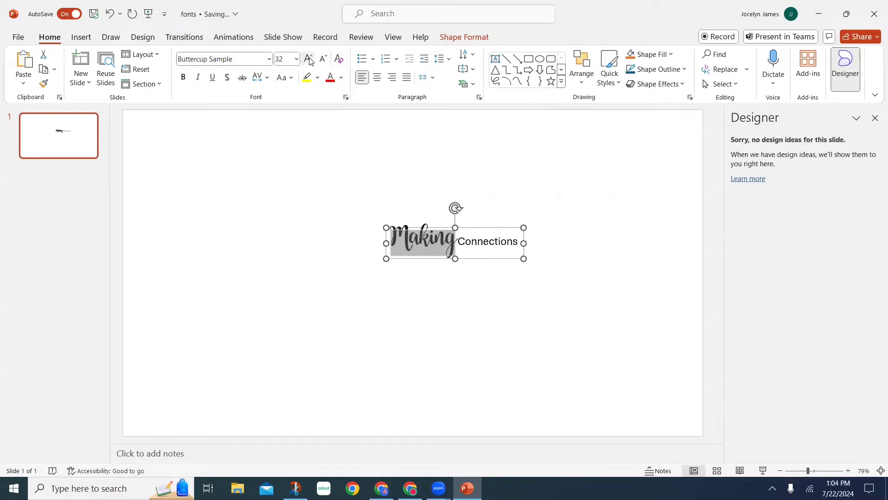
# Step: Set the word "Connections" in the Dear Sunshine font and enlarge it by four size steps
pyautogui.doubleClick(461, 244)
pyautogui.click(218, 59)
pyautogui.write('Dear Sunshine')
pyautogui.press('Return')
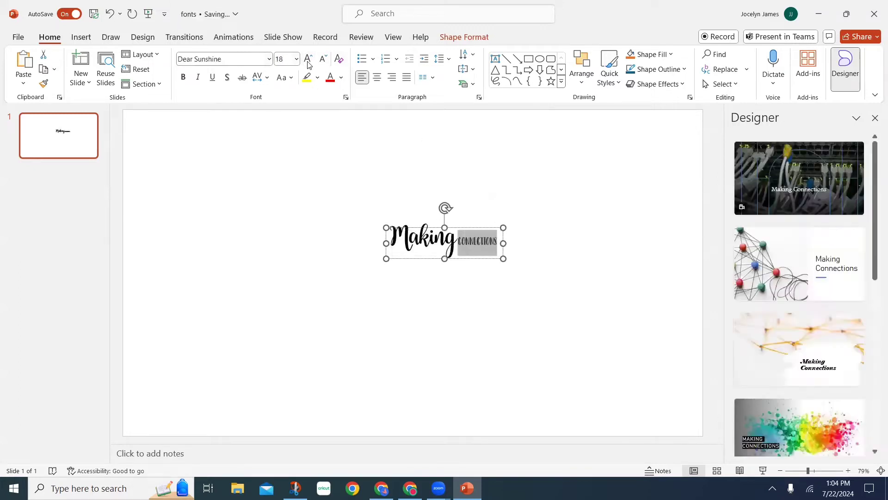
pyautogui.click(309, 60)
pyautogui.click(309, 61)
pyautogui.click(309, 60)
pyautogui.click(308, 61)
pyautogui.click(357, 178)
# Step: Change the word "Making" to the Dear Sunshine font and enlarge it by two size steps
pyautogui.doubleClick(440, 239)
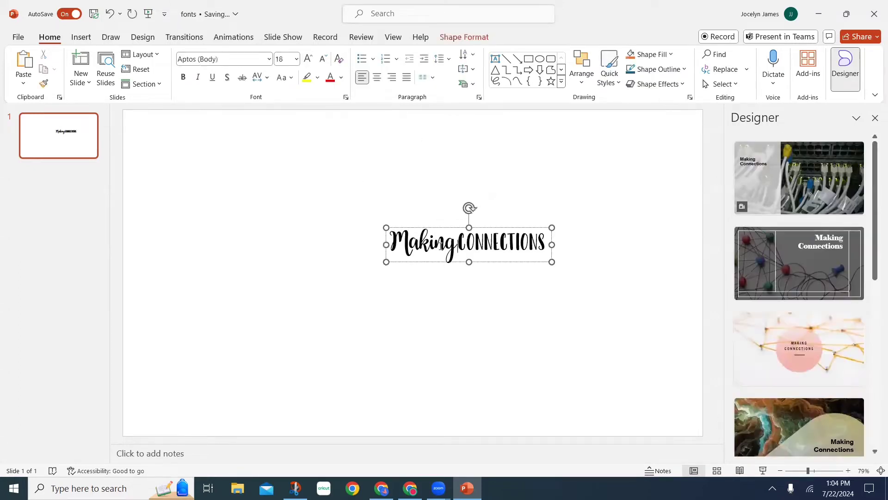
pyautogui.click(241, 60)
pyautogui.write('Dear Sunshine')
pyautogui.press('Return')
pyautogui.click(308, 59)
pyautogui.click(308, 59)
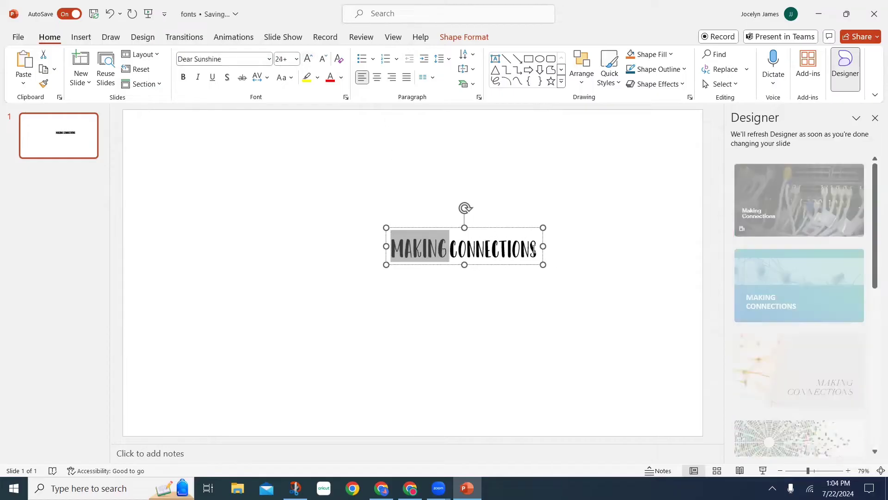
# Step: Change the word "Connections" to the Buttercup Sample font and reduce it by three size steps
pyautogui.moveTo(537, 246); pyautogui.dragTo(450, 243)
pyautogui.click(222, 59)
pyautogui.write('Buttercup Sample')
pyautogui.press('Return')
pyautogui.click(323, 59)
pyautogui.click(323, 59)
pyautogui.click(322, 59)
# Step: Apply the Buttercup Sample font to the whole "Making Connections" title
pyautogui.click(526, 250)
pyautogui.moveTo(520, 246); pyautogui.dragTo(390, 247)
pyautogui.click(524, 252)
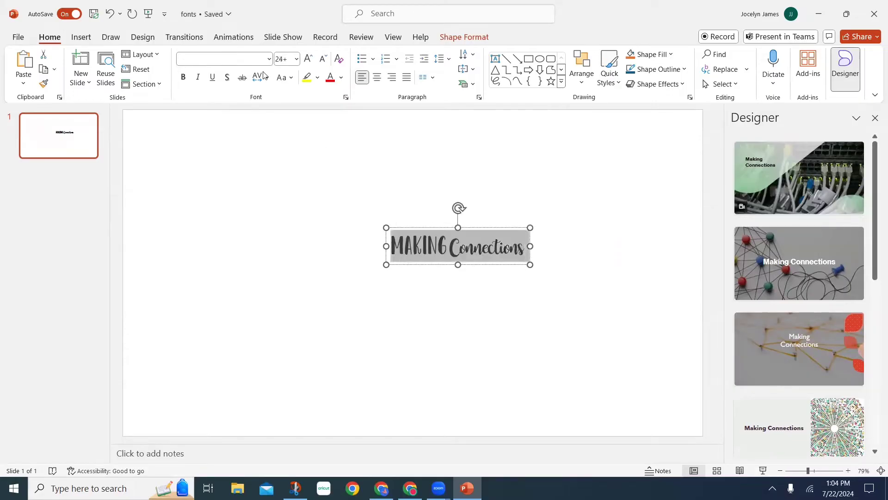
pyautogui.click(245, 60)
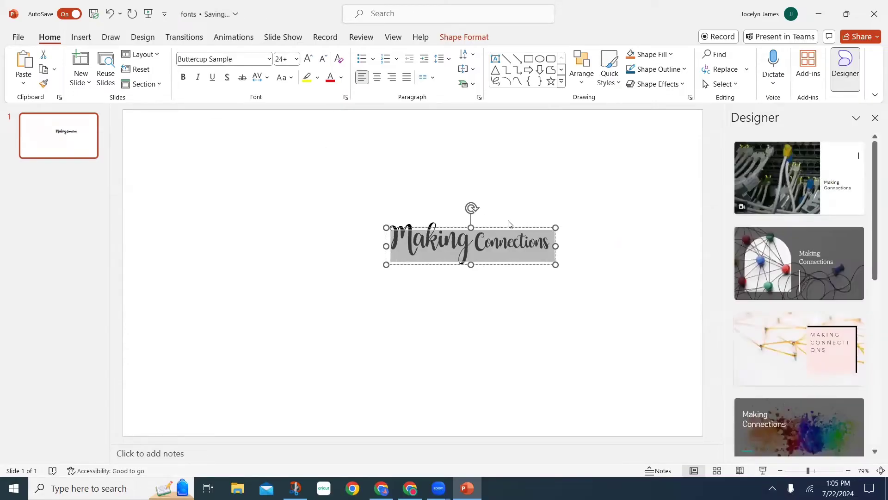
# Step: Enlarge the word "Connections" by four size steps to match "Making"
pyautogui.moveTo(475, 246); pyautogui.dragTo(567, 248)
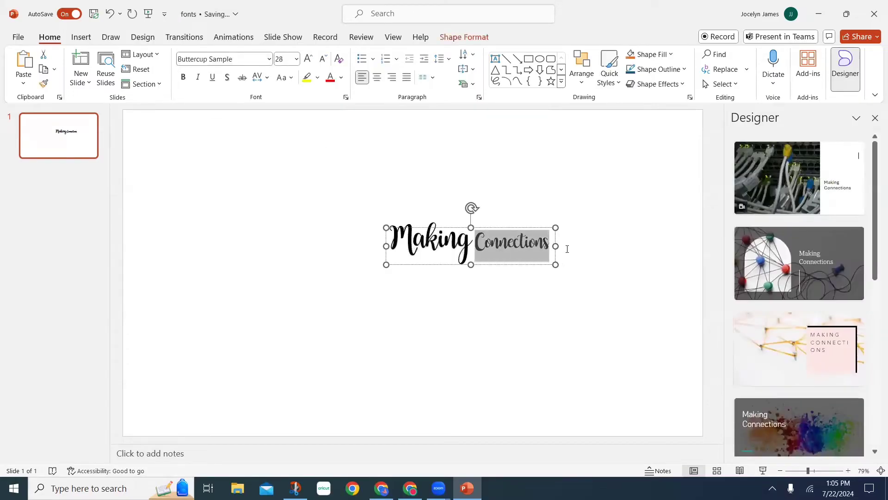
pyautogui.click(309, 57)
pyautogui.click(309, 57)
pyautogui.click(309, 57)
pyautogui.click(309, 56)
# Step: Copy the title text box, switch to Google Slides and paste it on the anchor chart slide
pyautogui.click(456, 212)
pyautogui.click(447, 226)
pyautogui.hotkey('ctrl', 'c')
pyautogui.click(410, 488)
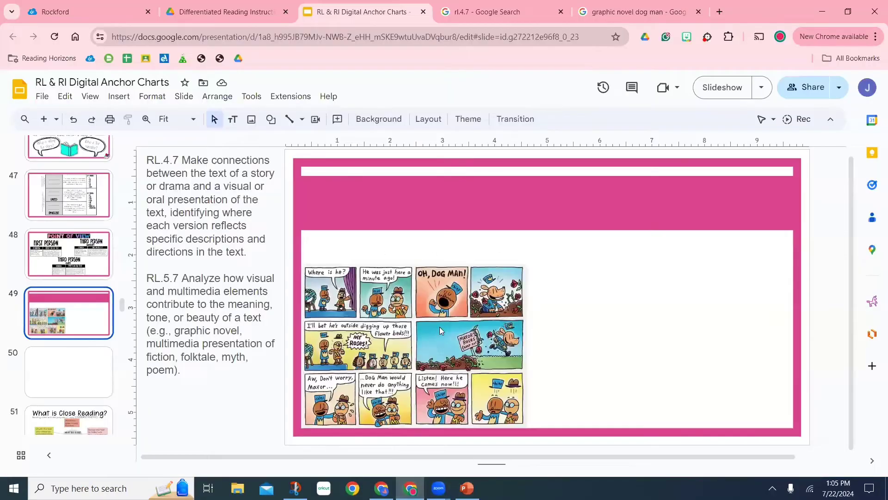
pyautogui.hotkey('ctrl', 'v')
# Step: Resize the pasted "Making Connections" title and centre it on the pink banner
pyautogui.moveTo(616, 215); pyautogui.dragTo(616, 216)
pyautogui.moveTo(751, 281); pyautogui.dragTo(720, 267)
pyautogui.moveTo(614, 211); pyautogui.dragTo(635, 208)
pyautogui.click(258, 418)
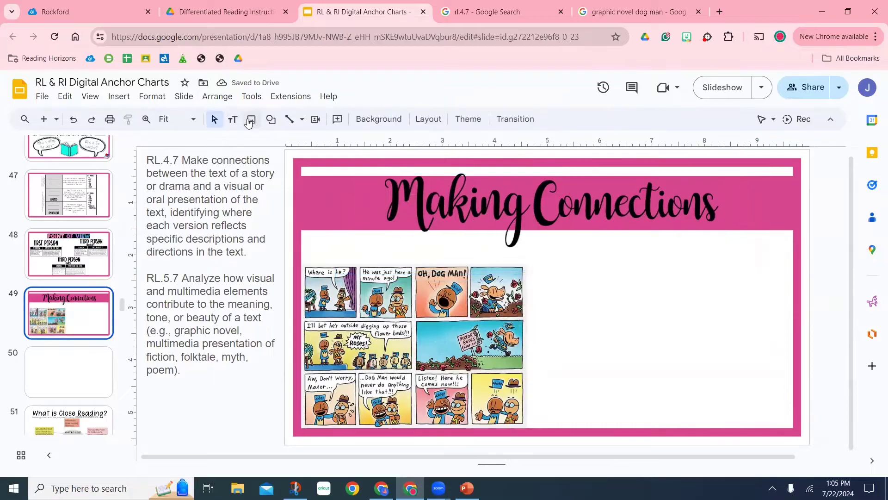
# Step: Insert a wide text box between the title banner and the comic pages
pyautogui.click(232, 119)
pyautogui.moveTo(305, 230); pyautogui.dragTo(789, 260)
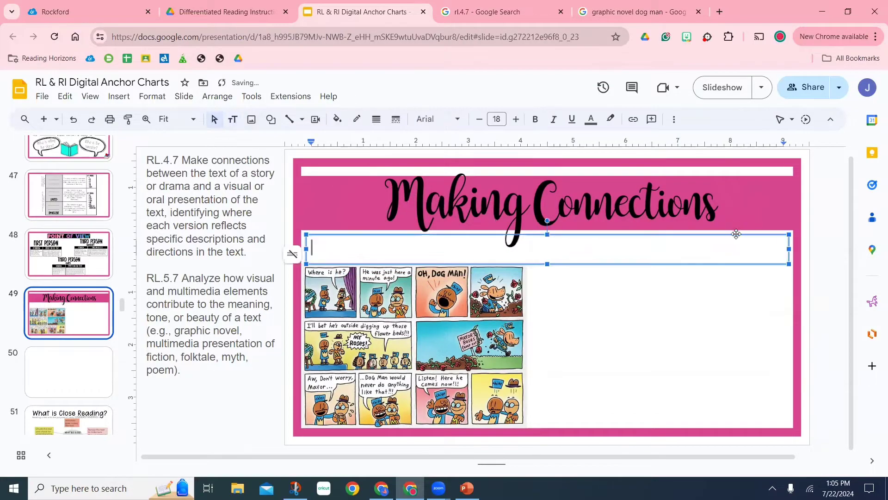
pyautogui.write('Good reader')
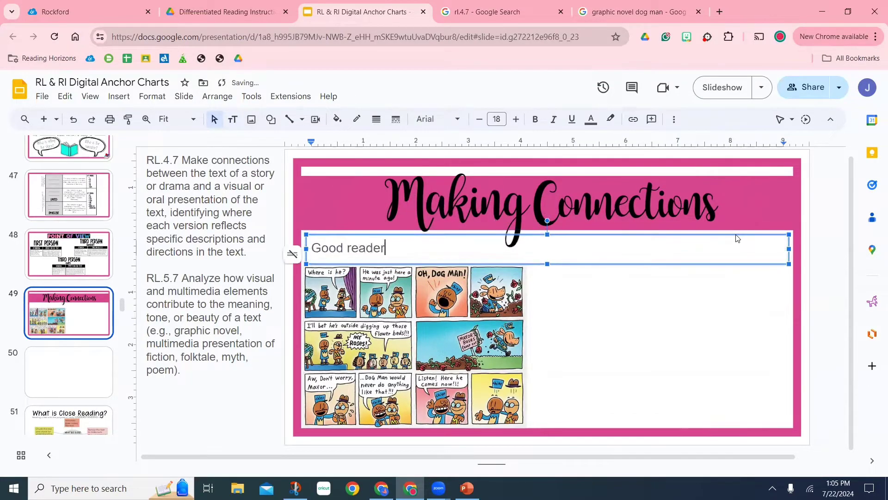
pyautogui.press('BackSpace')
pyautogui.press('BackSpace')
pyautogui.press('BackSpace')
pyautogui.press('BackSpace')
pyautogui.press('BackSpace')
pyautogui.press('BackSpace')
pyautogui.press('BackSpace')
pyautogui.press('BackSpace')
pyautogui.press('BackSpace')
pyautogui.press('BackSpace')
pyautogui.press('BackSpace')
pyautogui.press('BackSpace')
pyautogui.press('BackSpace')
pyautogui.press('BackSpace')
pyautogui.press('BackSpace')
pyautogui.press('BackSpace')
pyautogui.press('BackSpace')
# Step: Enter "Readers make connections between a text or drama and visual/oral presentations of the text." in the box at 15 pt and nudge the box down
pyautogui.write('Readers makesconnec')
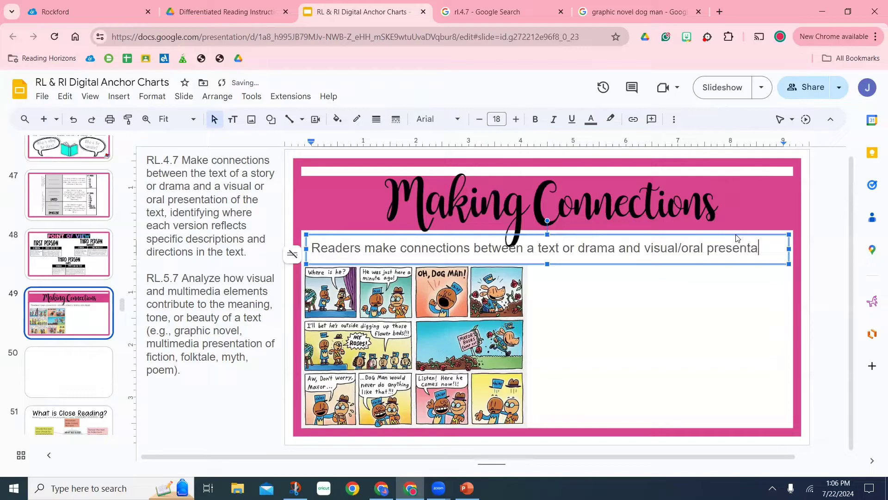
pyautogui.write('tions of the text.')
pyautogui.click(707, 235)
pyautogui.click(479, 119)
pyautogui.click(479, 119)
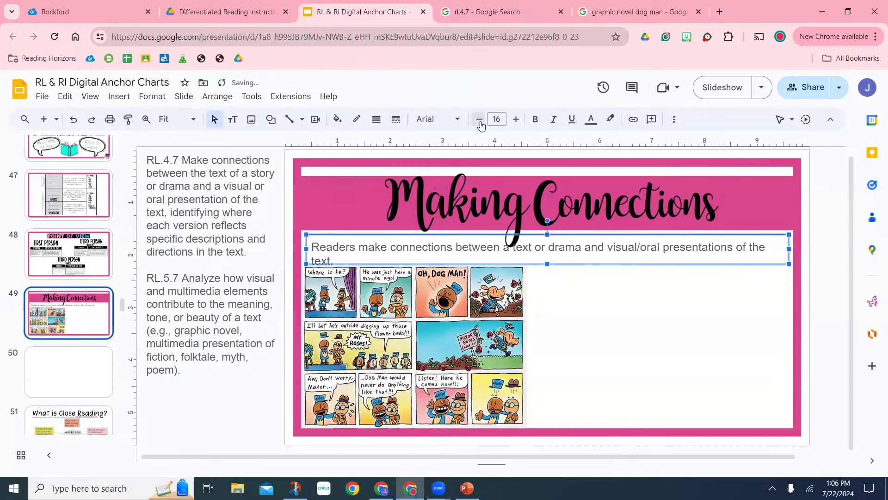
pyautogui.click(479, 119)
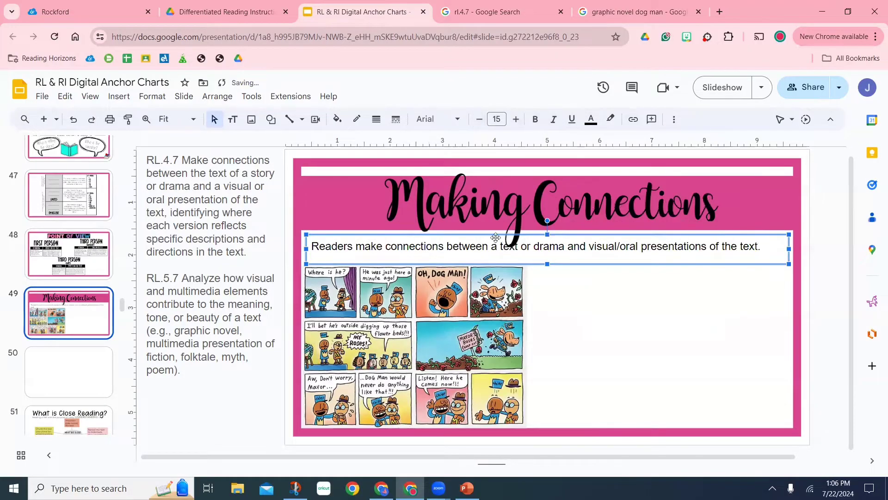
pyautogui.press('Down')
# Step: Set the sentence below the banner in bold Comfortaa Medium and reduce its size to fit on one line
pyautogui.click(446, 122)
pyautogui.moveTo(490, 252)
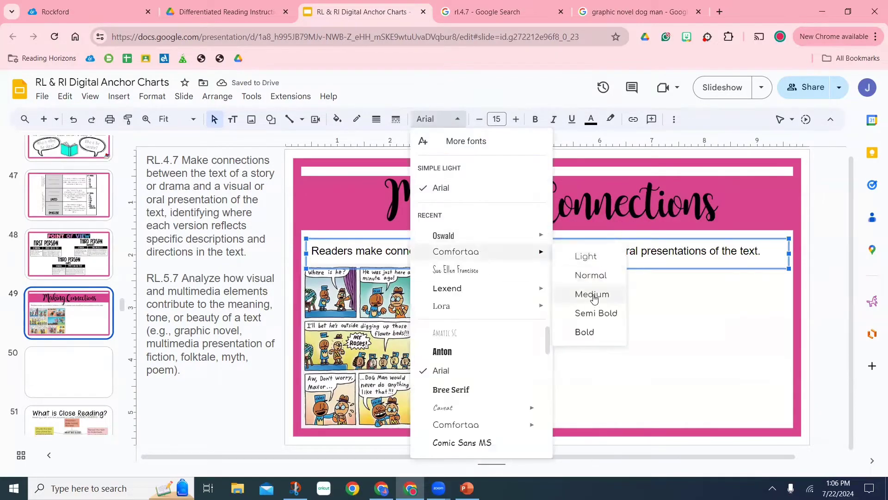
pyautogui.click(591, 295)
pyautogui.click(478, 119)
pyautogui.click(478, 119)
pyautogui.click(535, 119)
pyautogui.click(516, 119)
pyautogui.click(479, 119)
pyautogui.click(265, 357)
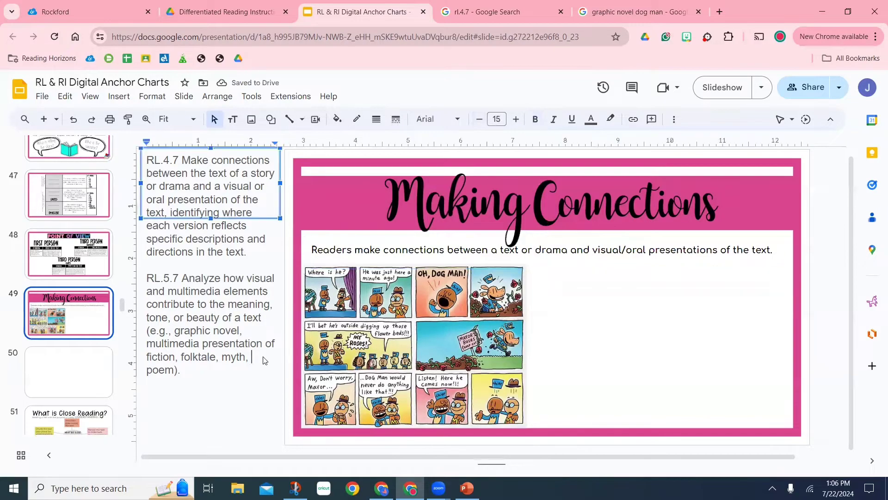
pyautogui.click(279, 422)
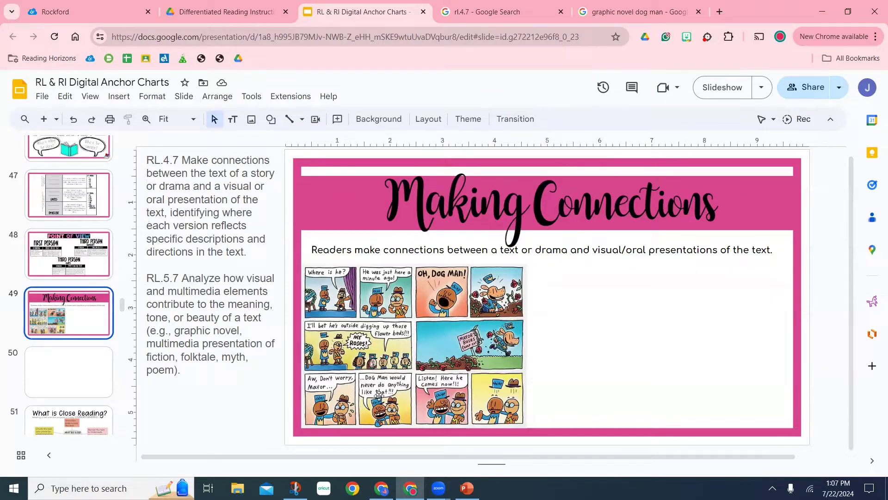
# Step: Delete the first Dog Man page and move the remaining page to the slide's left edge below the sentence
pyautogui.click(397, 348)
pyautogui.press('Delete')
pyautogui.click(418, 348)
pyautogui.moveTo(417, 348); pyautogui.dragTo(313, 344)
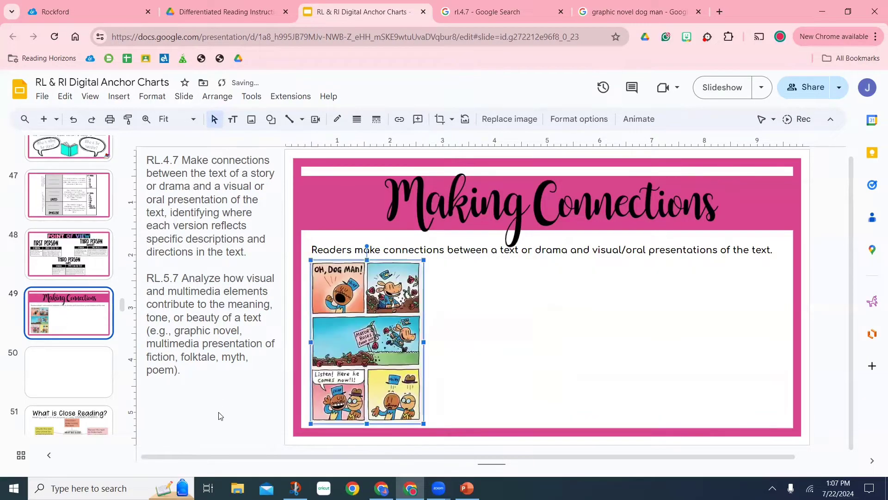
pyautogui.click(219, 415)
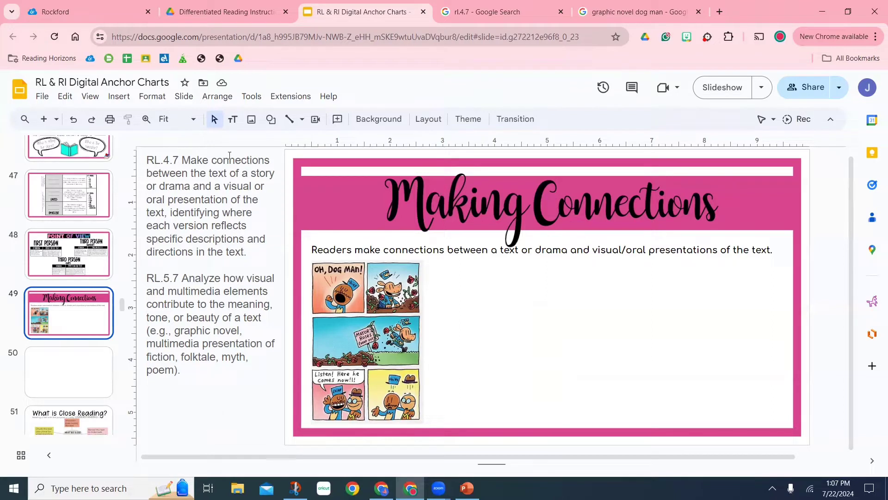
# Step: Draw a small right arrow slanting down from the comic's upper-right panel
pyautogui.click(267, 123)
pyautogui.moveTo(301, 141)
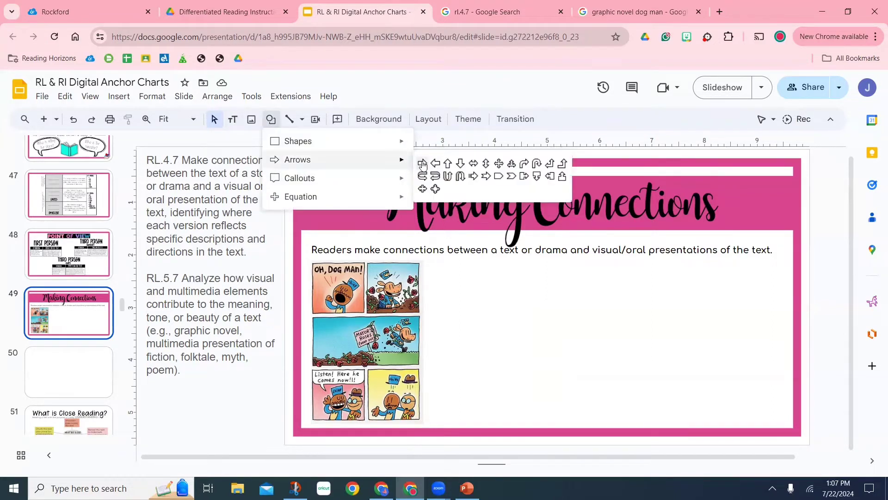
pyautogui.click(422, 160)
pyautogui.moveTo(422, 290); pyautogui.dragTo(451, 280)
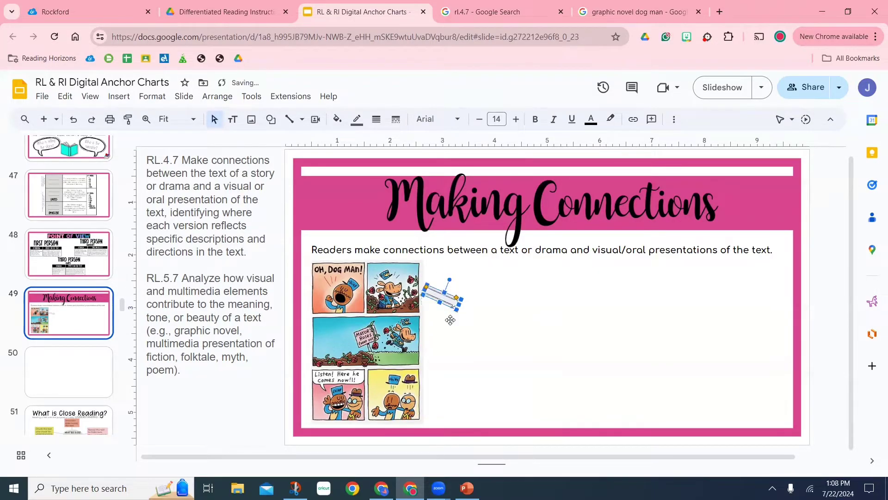
# Step: Make the arrow's outline transparent and adjust its position beside the comic page
pyautogui.click(343, 121)
pyautogui.click(440, 343)
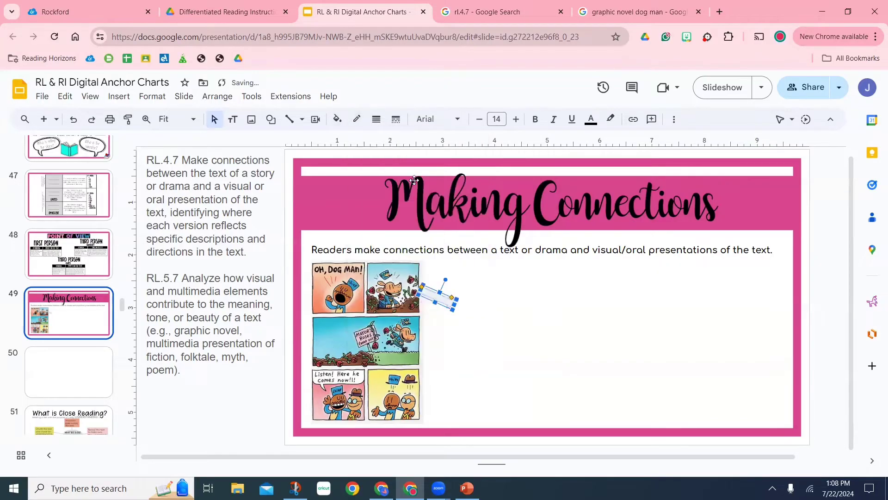
pyautogui.click(251, 406)
pyautogui.click(433, 286)
pyautogui.moveTo(460, 301); pyautogui.dragTo(466, 297)
pyautogui.click(265, 398)
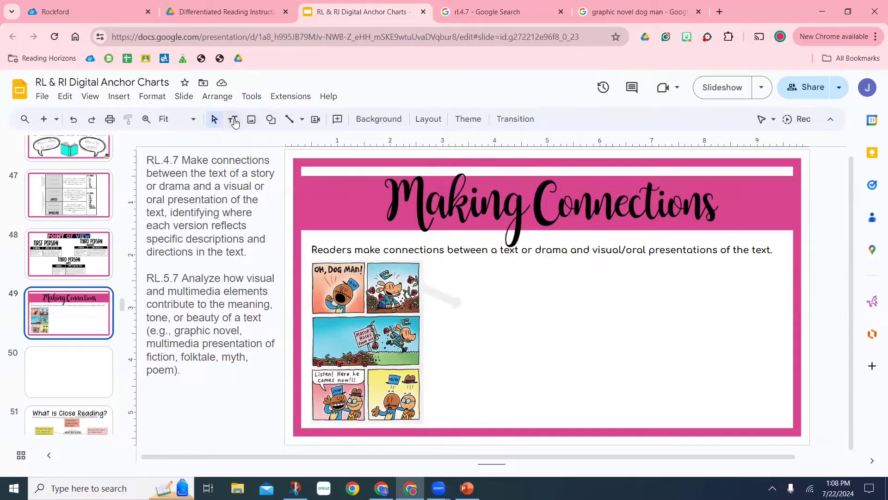
# Step: Add a text box at the arrow's tip reading "We can use the illustration to understand what is happening in a text."
pyautogui.moveTo(465, 297); pyautogui.dragTo(548, 354)
pyautogui.write('We can use the illustrations to und')
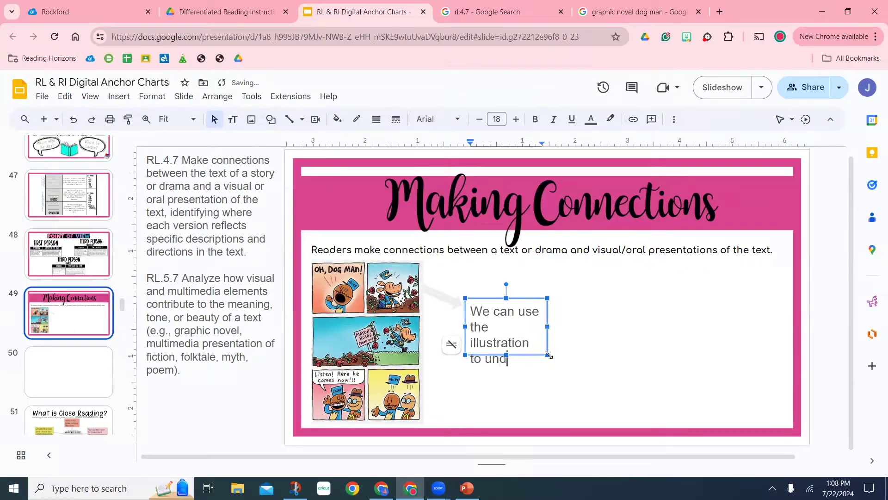
pyautogui.write('erstand what is ha')
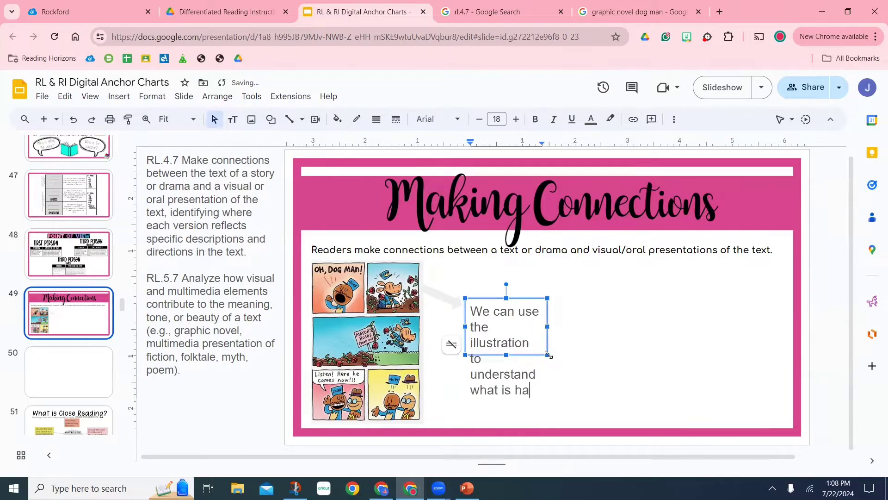
pyautogui.write('ppening in a t')
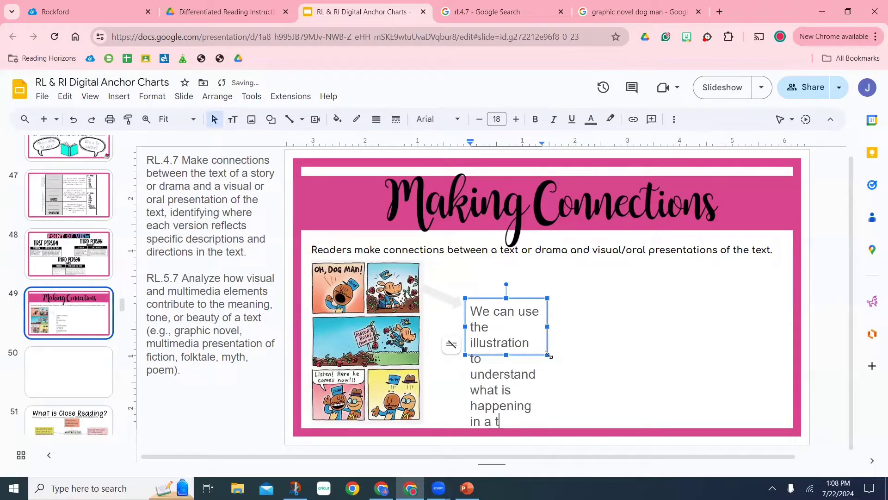
# Step: Set the illustration note's text to 14 pt and resize its box to fit the wording
pyautogui.moveTo(568, 326)
pyautogui.mouseDown()
pyautogui.moveTo(596, 327)
pyautogui.moveTo(572, 326)
pyautogui.mouseUp()
pyautogui.moveTo(519, 355); pyautogui.dragTo(519, 401)
pyautogui.click(479, 118)
pyautogui.click(479, 119)
pyautogui.click(479, 119)
pyautogui.click(479, 119)
pyautogui.moveTo(572, 348); pyautogui.dragTo(561, 348)
pyautogui.moveTo(513, 401); pyautogui.dragTo(512, 365)
# Step: Fill the illustration note's box with the banner's pink and make its text black
pyautogui.click(339, 119)
pyautogui.click(404, 230)
pyautogui.click(589, 122)
pyautogui.click(593, 156)
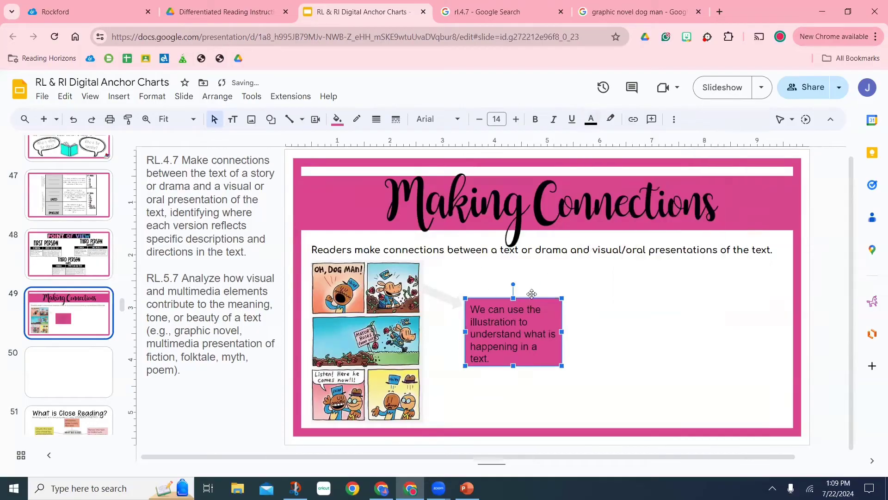
# Step: Bring the arrow to the front and shift the pink note box under its tip
pyautogui.click(444, 298)
pyautogui.rightClick(447, 298)
pyautogui.moveTo(605, 302)
pyautogui.click(642, 301)
pyautogui.click(541, 300)
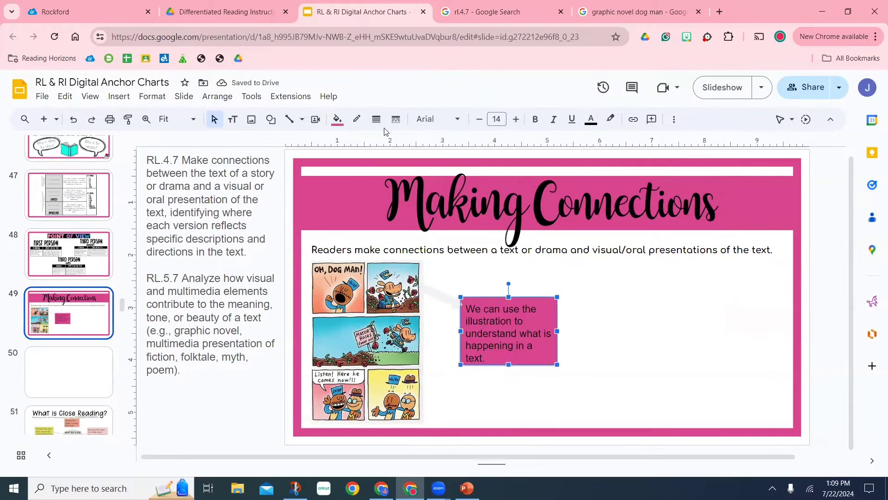
# Step: Set the pink note's text in Comfortaa at 13 pt and move the box slightly down
pyautogui.click(437, 119)
pyautogui.click(534, 237)
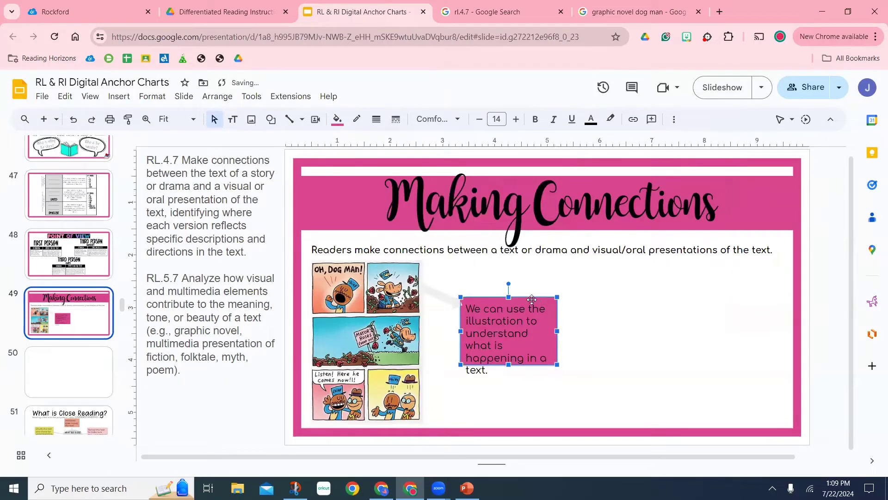
pyautogui.click(273, 381)
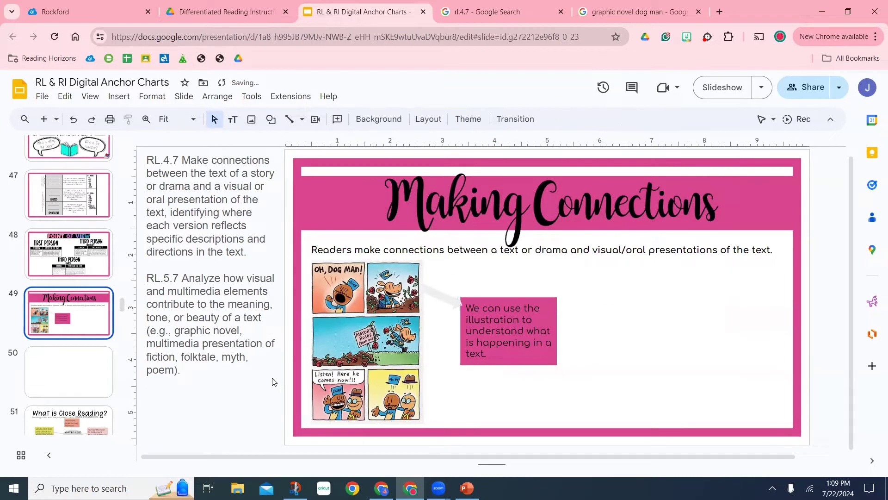
pyautogui.moveTo(557, 360); pyautogui.dragTo(554, 363)
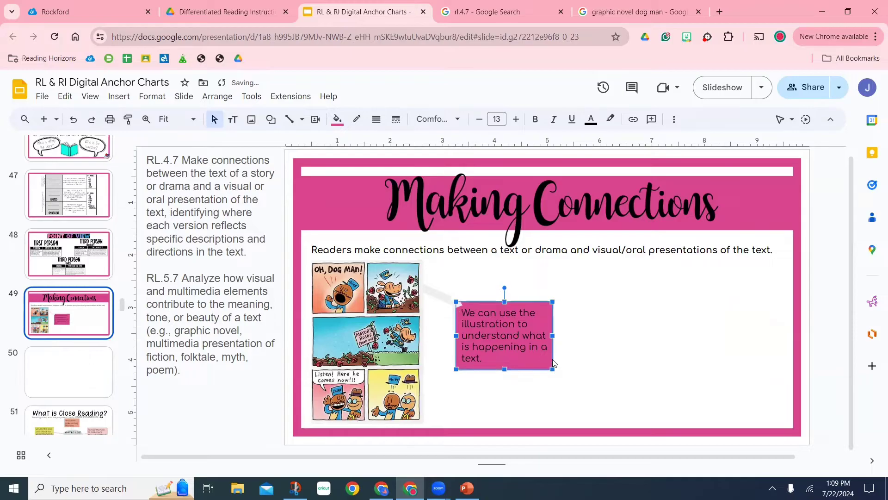
pyautogui.click(223, 407)
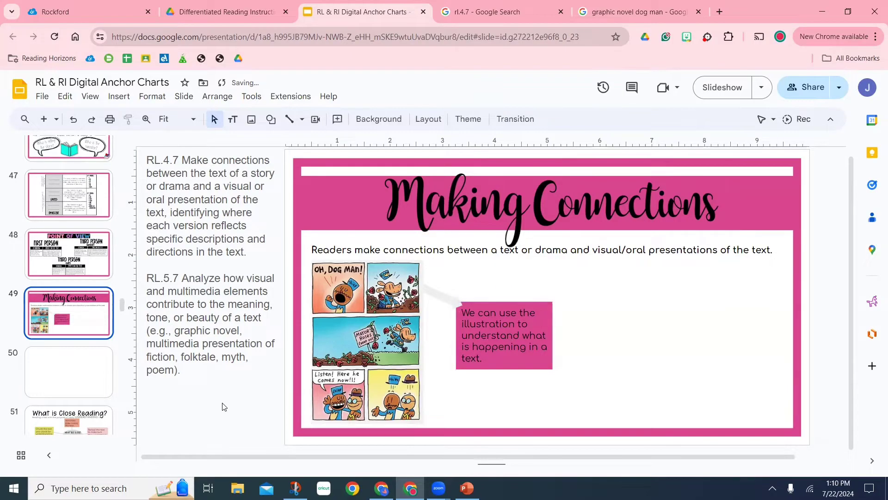
# Step: Reword the pink note to "We can use illustrations to better understand what is happening in a text." and widen its box to fit
pyautogui.click(514, 325)
pyautogui.click(543, 316)
pyautogui.press('BackSpace')
pyautogui.press('BackSpace')
pyautogui.press('BackSpace')
pyautogui.press('BackSpace')
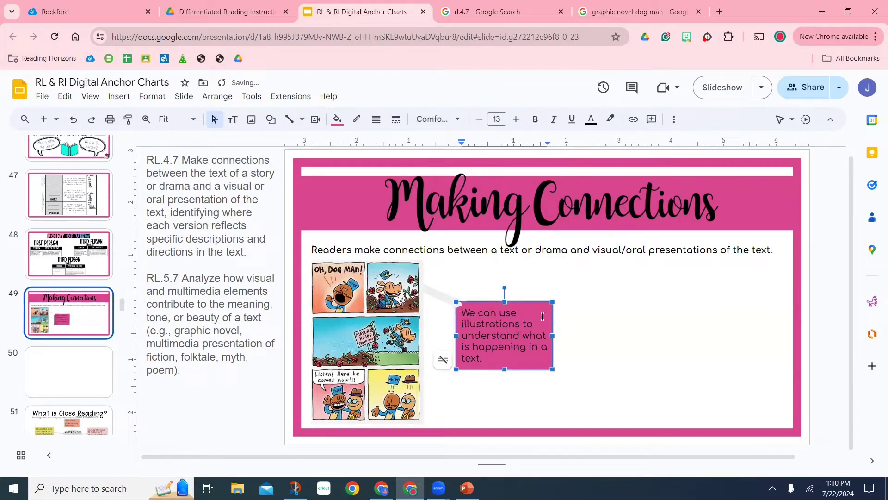
pyautogui.write('better')
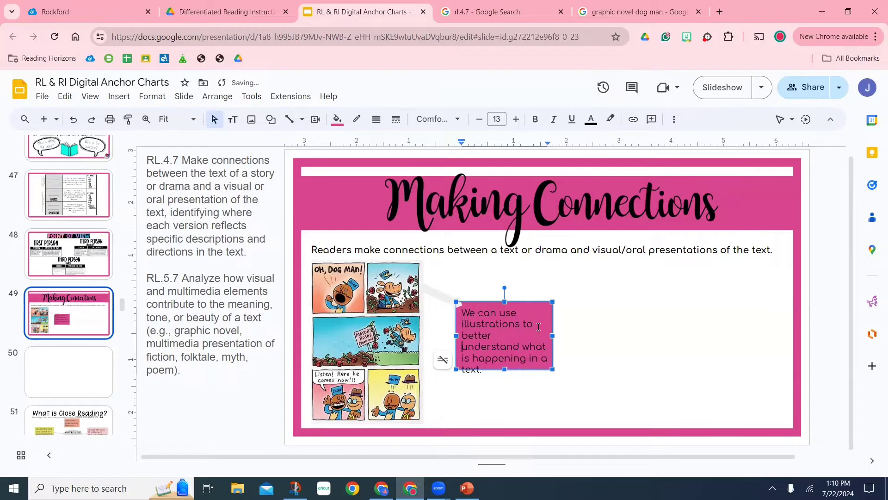
pyautogui.moveTo(553, 334); pyautogui.dragTo(559, 334)
pyautogui.click(224, 412)
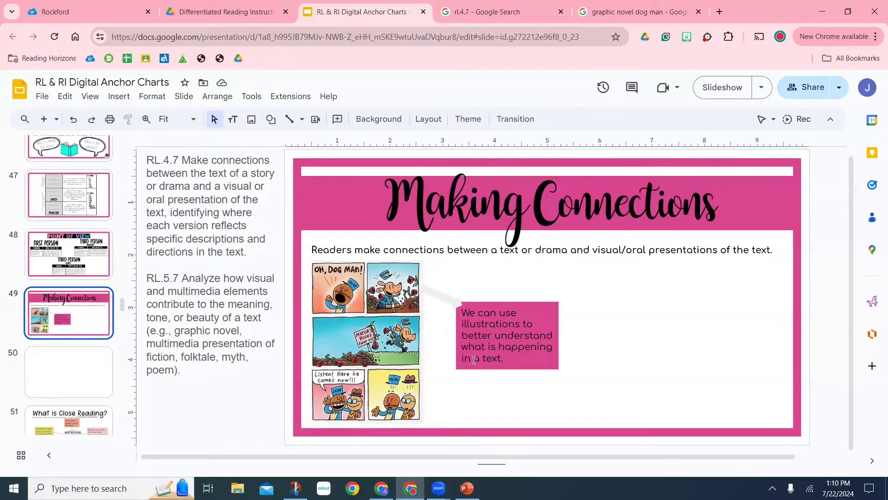
# Step: Shorten the pink note to "We can use illustrations to better understand a text." and narrow its box
pyautogui.moveTo(474, 360); pyautogui.dragTo(462, 346)
pyautogui.press('BackSpace')
pyautogui.moveTo(561, 335); pyautogui.dragTo(525, 335)
pyautogui.click(261, 403)
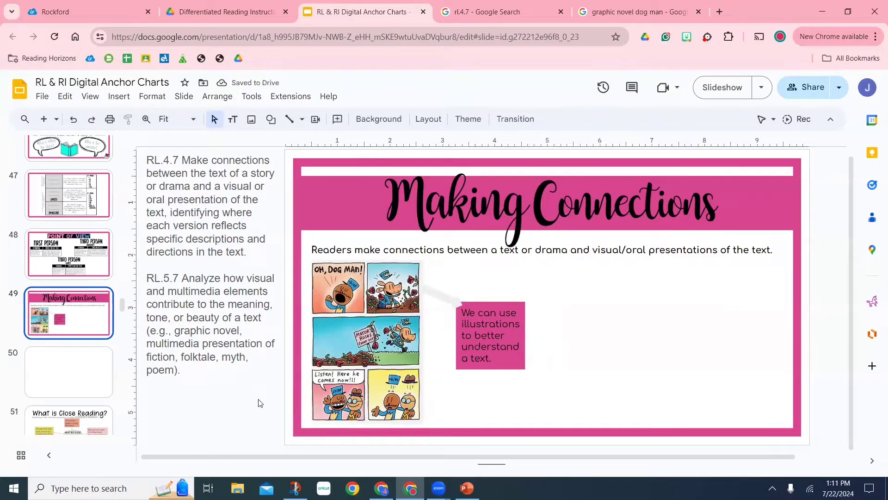
# Step: Switch to Epic in the browser and search its library for "read to me"
pyautogui.click(632, 11)
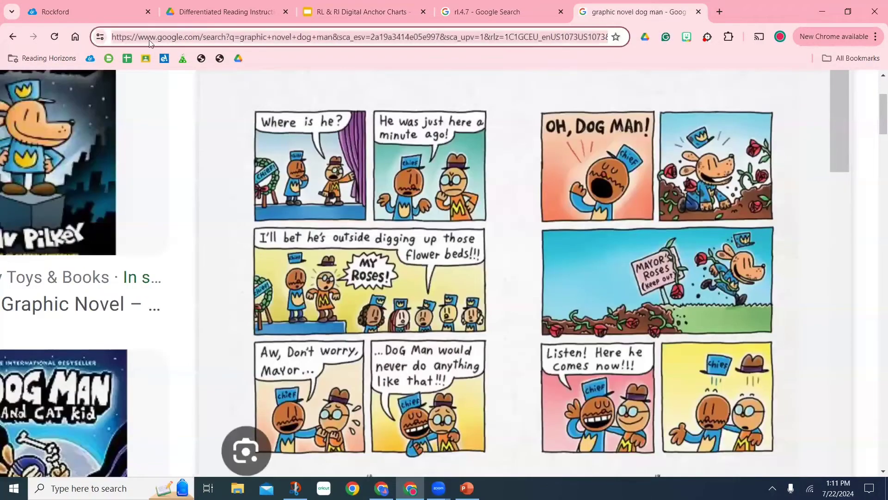
pyautogui.click(164, 58)
pyautogui.click(490, 86)
pyautogui.write('read to me')
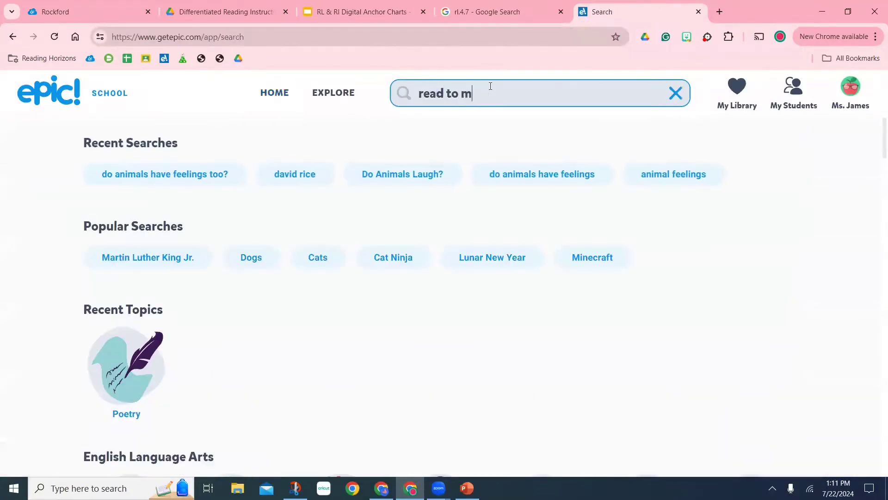
pyautogui.press('Return')
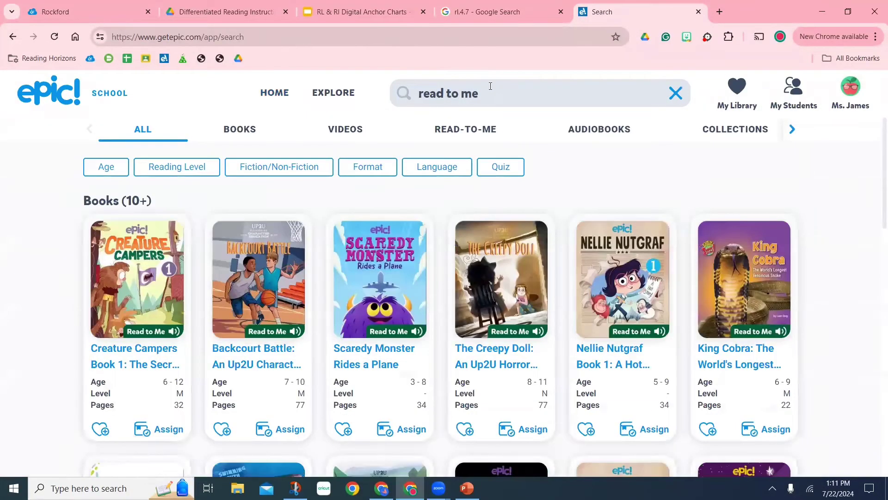
# Step: Open the Backcourt Battle read-to-me book, look through its first pages and close it
pyautogui.click(285, 249)
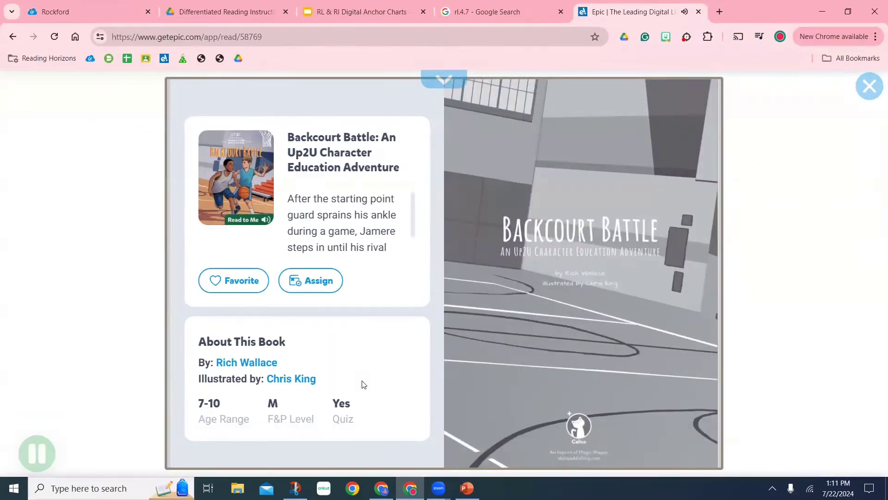
pyautogui.click(698, 293)
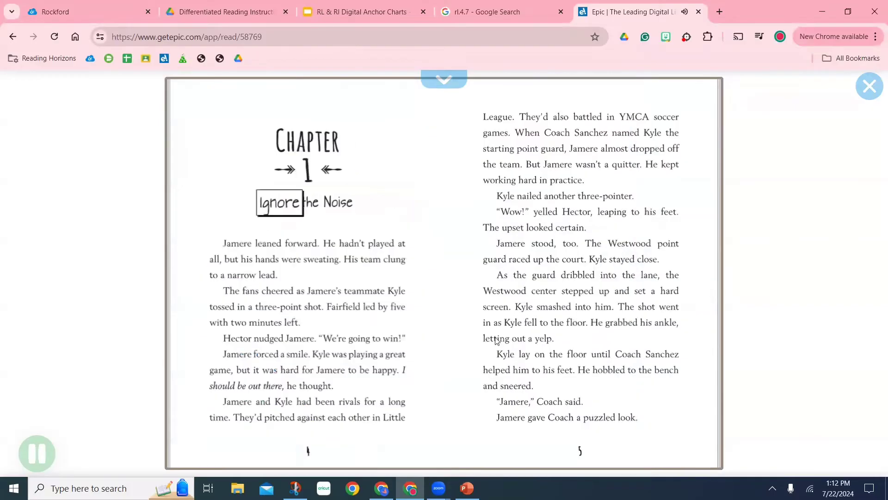
pyautogui.click(170, 277)
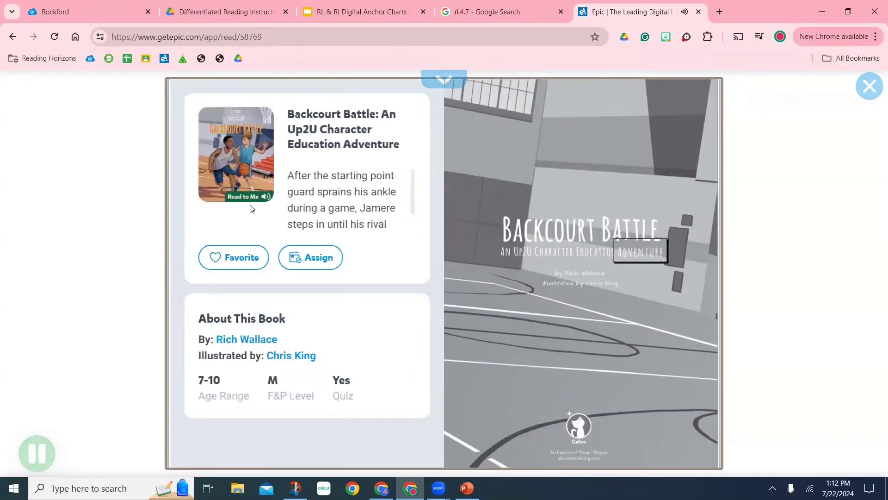
pyautogui.click(869, 86)
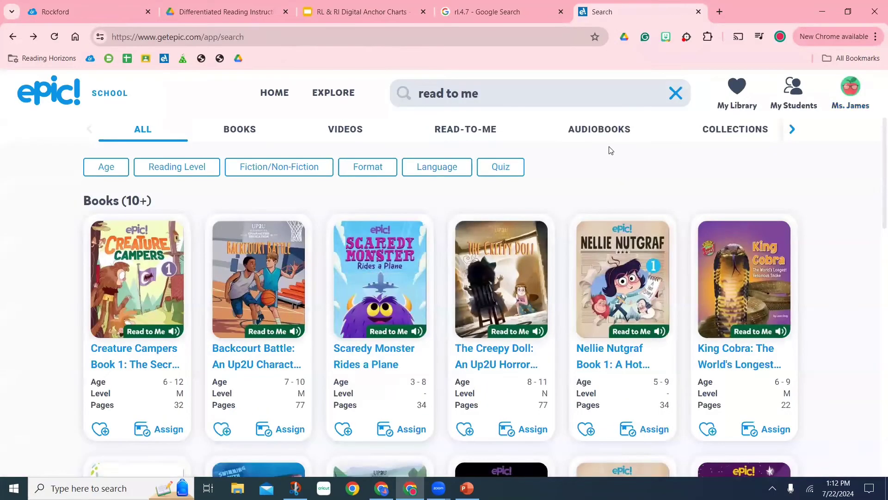
# Step: Capture the Backcourt Battle cover with Snip & Sketch and paste it onto the Making Connections slide in Google Slides
pyautogui.click(295, 488)
pyautogui.click(16, 29)
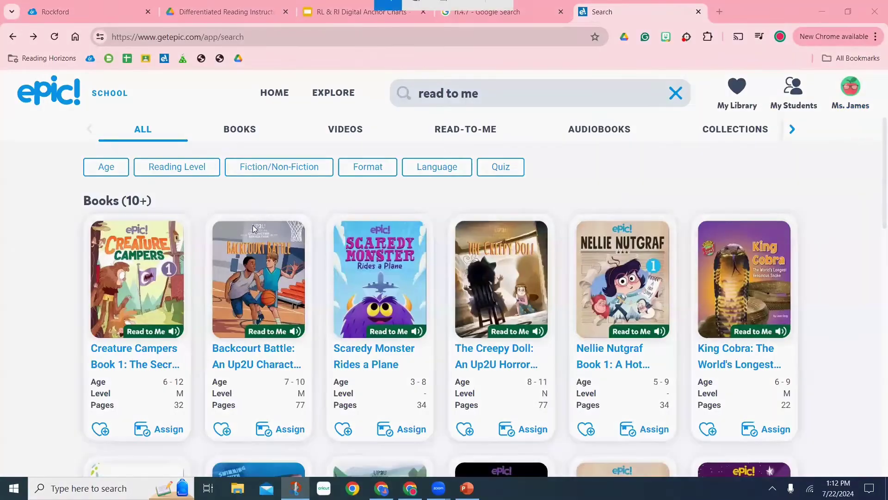
pyautogui.moveTo(204, 212); pyautogui.dragTo(315, 341)
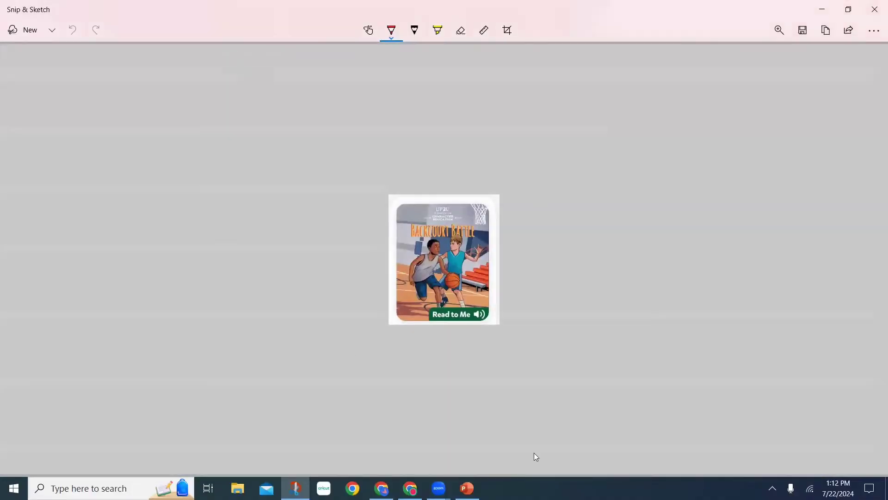
pyautogui.click(410, 488)
pyautogui.click(310, 16)
pyautogui.hotkey('ctrl', 'v')
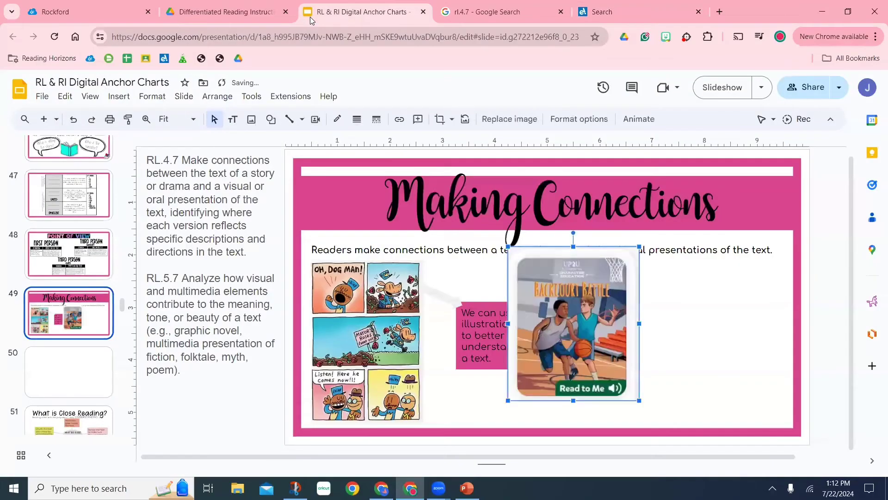
# Step: Shrink the Backcourt Battle cover into the slide's lower middle and shift the illustration note with its arrow up and left
pyautogui.moveTo(639, 247); pyautogui.dragTo(610, 287)
pyautogui.moveTo(563, 337); pyautogui.dragTo(599, 322)
pyautogui.click(723, 323)
pyautogui.click(445, 295)
pyautogui.moveTo(462, 307); pyautogui.dragTo(461, 289)
pyautogui.moveTo(574, 320); pyautogui.dragTo(558, 368)
pyautogui.click(660, 412)
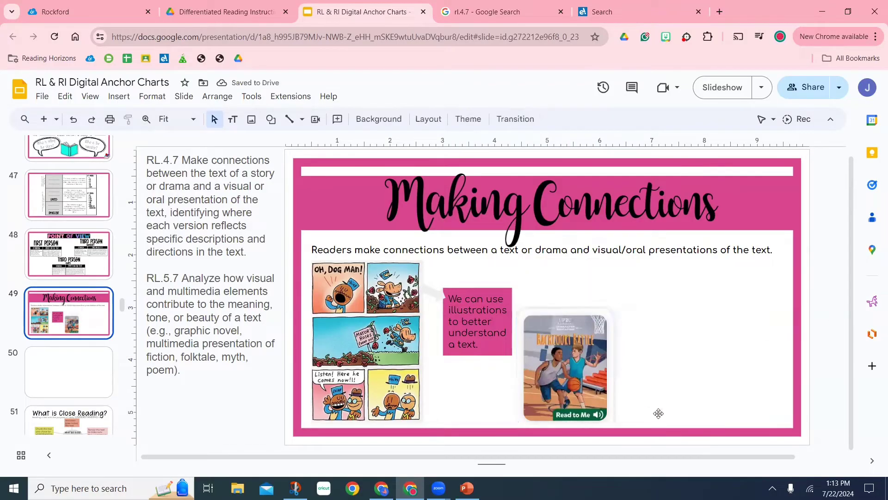
pyautogui.doubleClick(614, 374)
pyautogui.moveTo(615, 364); pyautogui.dragTo(611, 365)
pyautogui.click(832, 312)
pyautogui.click(271, 118)
pyautogui.moveTo(296, 159)
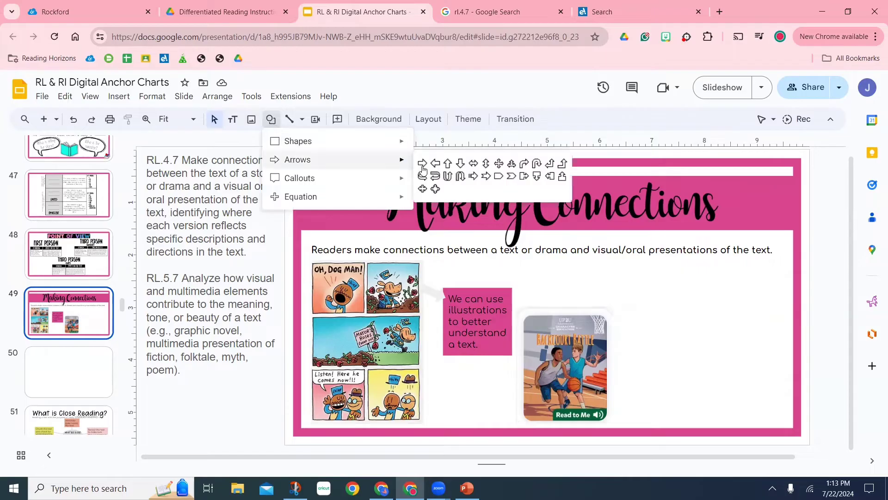
pyautogui.click(422, 169)
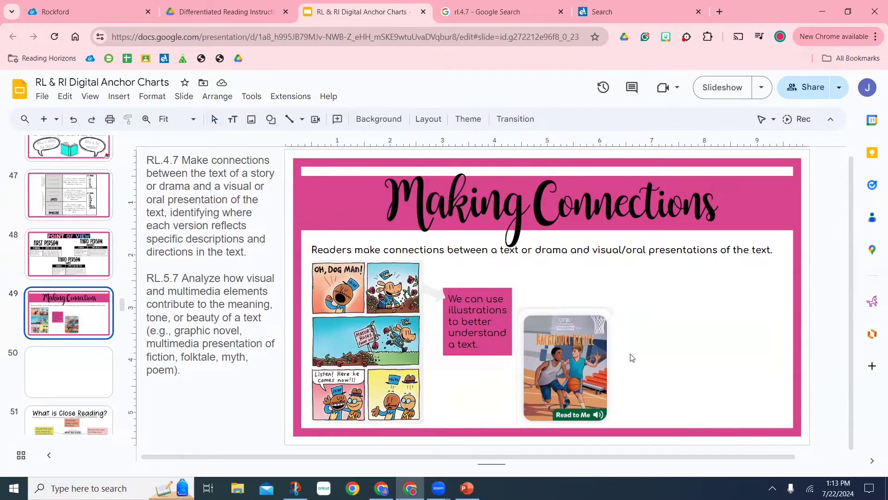
pyautogui.press('Delete')
# Step: Duplicate the Dog Man arrow and place the copy, tilted upward, beside the cover's Read to Me label
pyautogui.click(436, 297)
pyautogui.hotkey('ctrl', 'd')
pyautogui.moveTo(436, 297); pyautogui.dragTo(617, 410)
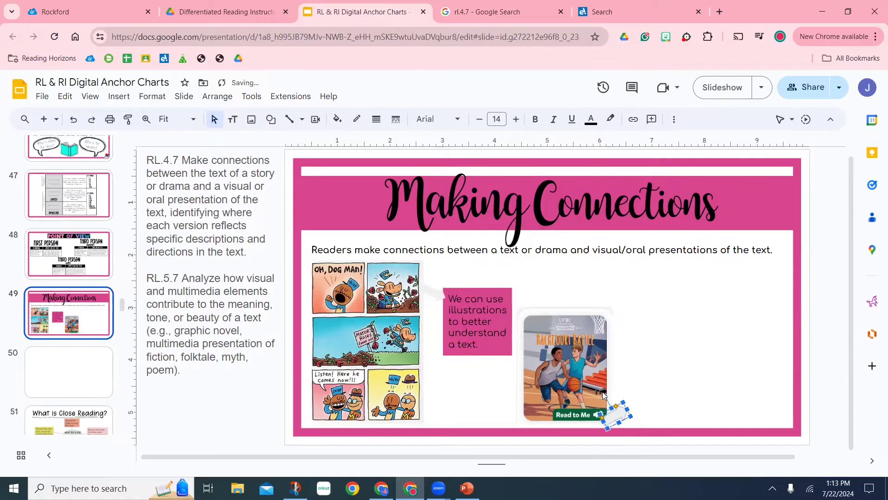
# Step: Duplicate the pink illustration note and place the copy to the right of the Backcourt Battle cover
pyautogui.click(554, 341)
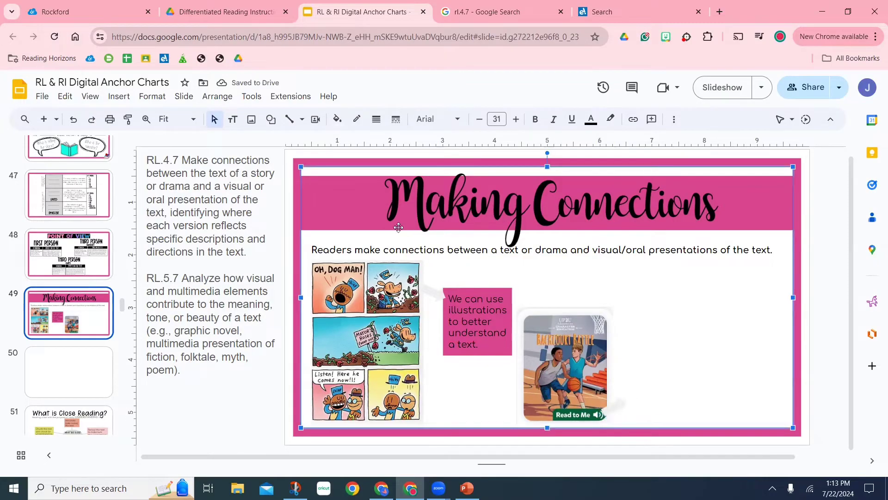
pyautogui.click(495, 292)
pyautogui.moveTo(495, 293); pyautogui.dragTo(669, 360)
# Step: Bring the arrow at the Read to Me label to the front
pyautogui.click(606, 407)
pyautogui.rightClick(609, 401)
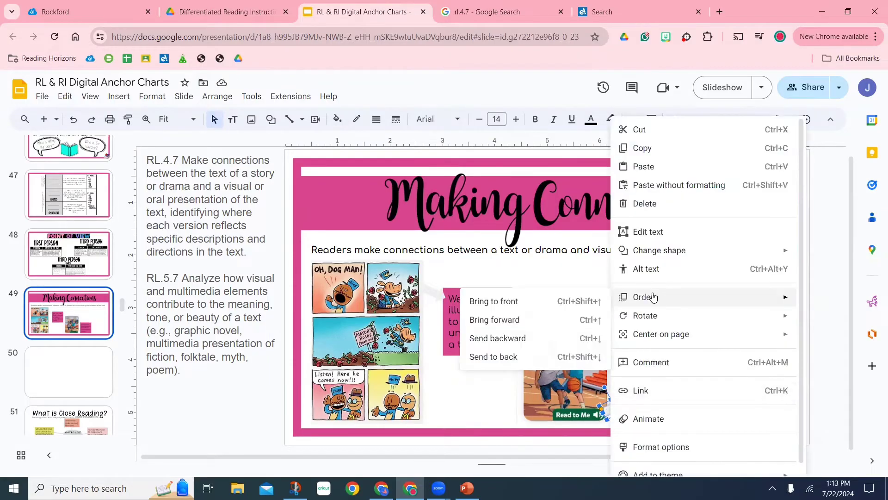
pyautogui.moveTo(664, 303)
pyautogui.click(582, 300)
# Step: Nudge the copied note up and reword it to "We can use audio such as tone of voice and sound effects."
pyautogui.click(686, 404)
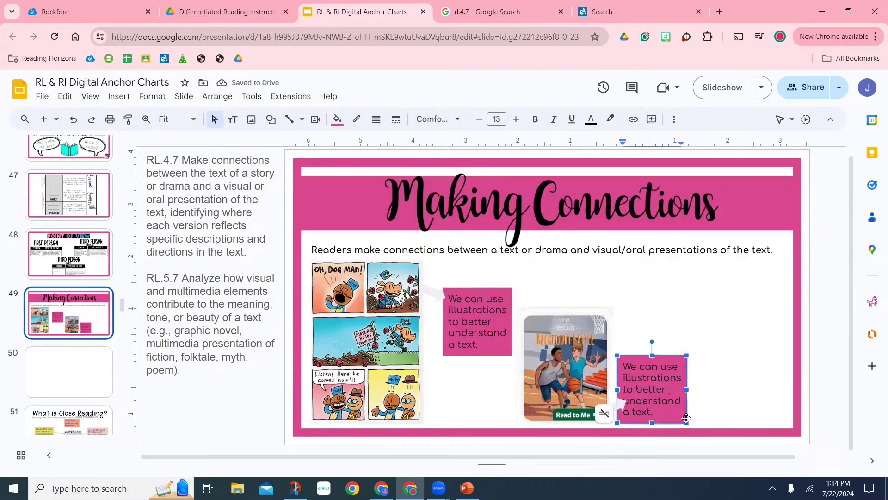
pyautogui.press('Up')
pyautogui.moveTo(659, 393); pyautogui.dragTo(622, 359)
pyautogui.write('audio such as tone or voice and sound effects.')
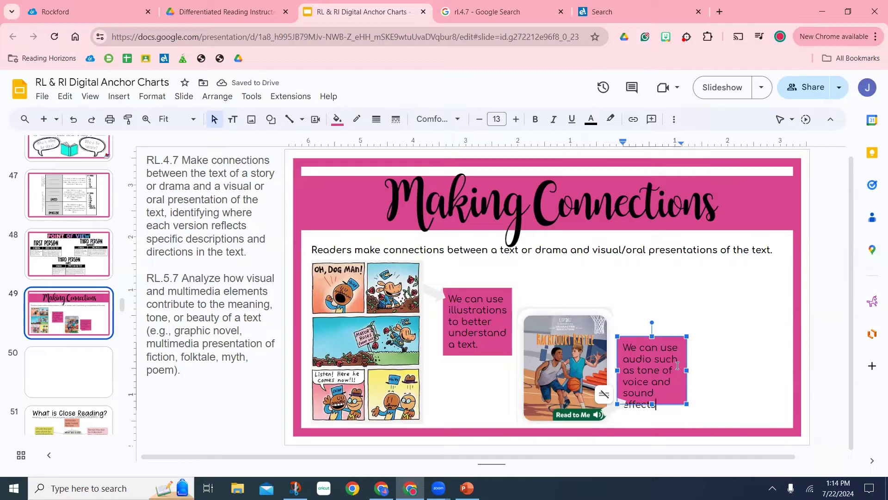
# Step: Set the audio note's text to 12 pt and make its box narrower and taller so all the text fits
pyautogui.click(667, 338)
pyautogui.click(479, 120)
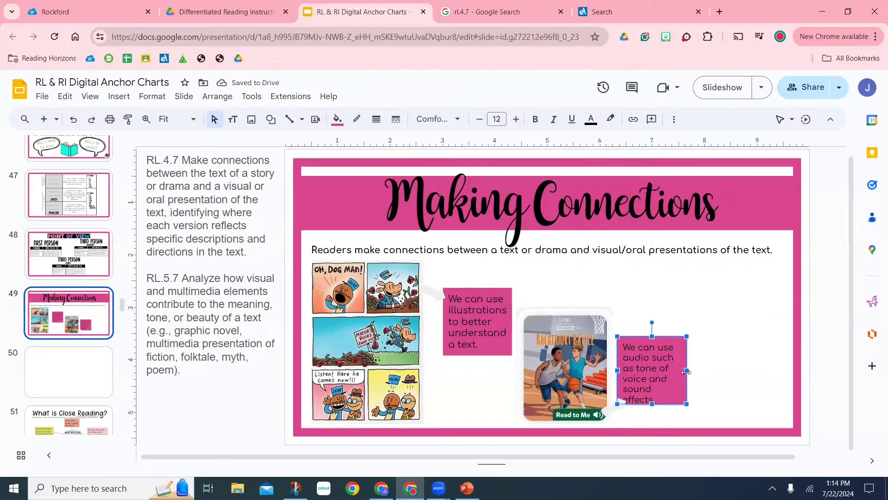
pyautogui.moveTo(687, 370); pyautogui.dragTo(695, 370)
pyautogui.moveTo(656, 404); pyautogui.dragTo(656, 393)
pyautogui.moveTo(695, 365); pyautogui.dragTo(692, 365)
pyautogui.click(624, 410)
pyautogui.moveTo(625, 400); pyautogui.dragTo(637, 394)
pyautogui.click(669, 368)
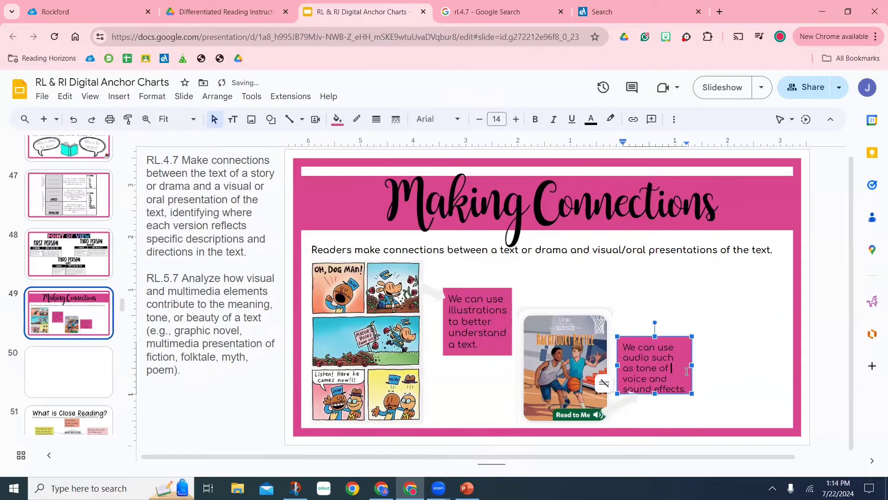
pyautogui.click(690, 357)
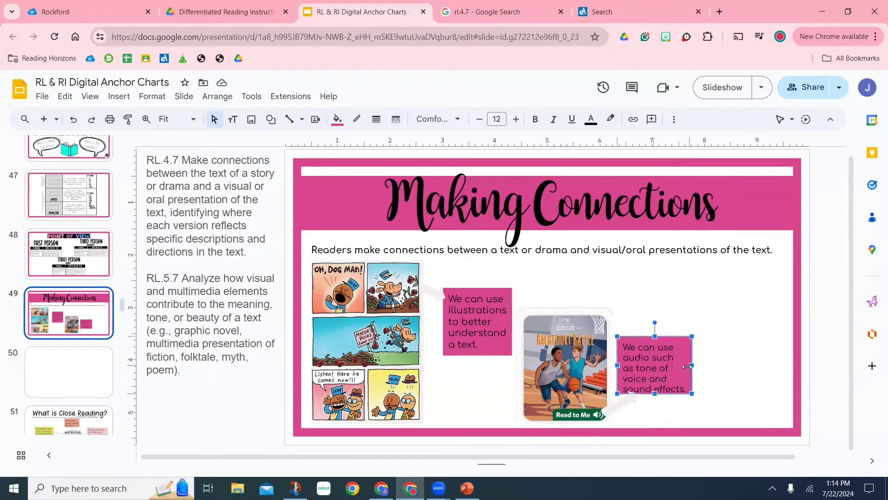
pyautogui.moveTo(677, 365); pyautogui.dragTo(678, 365)
# Step: Reposition the lower arrow so it runs from the Read to Me label to the audio note's left edge
pyautogui.click(637, 393)
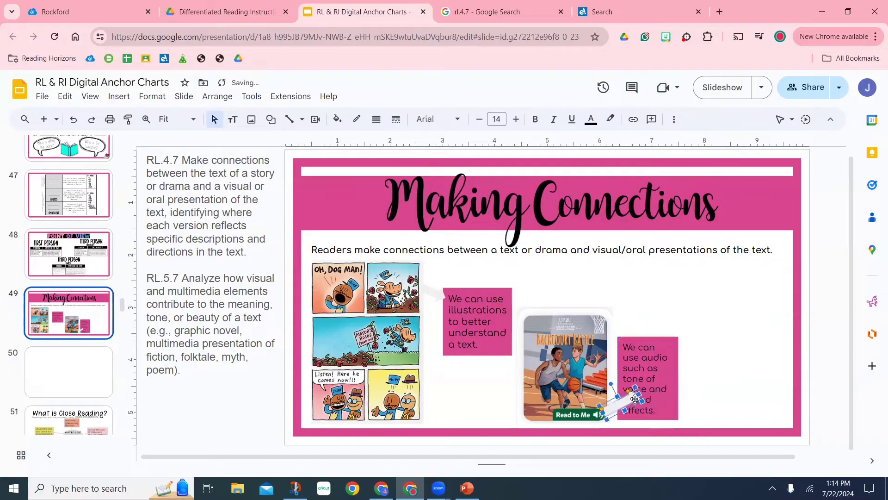
pyautogui.moveTo(624, 416); pyautogui.dragTo(626, 417)
pyautogui.click(649, 423)
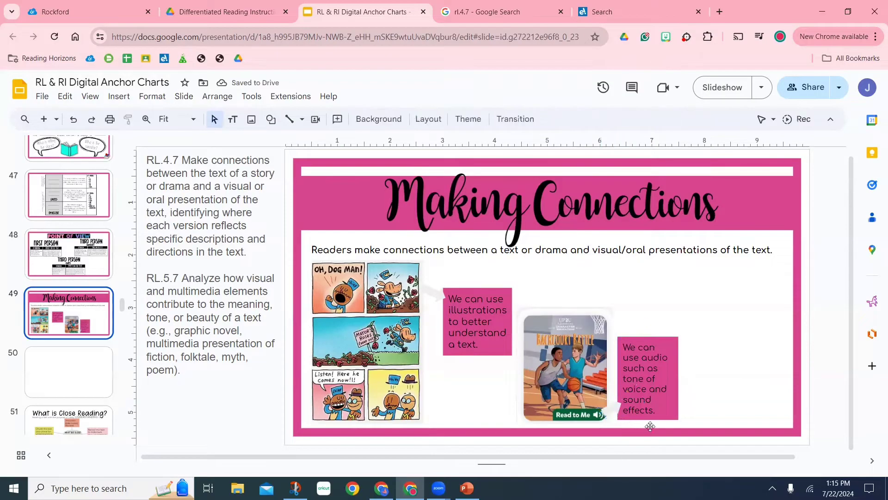
# Step: Fill both arrows with the banner's pink and outline them in black
pyautogui.click(612, 406)
pyautogui.click(337, 119)
pyautogui.click(406, 228)
pyautogui.click(435, 296)
pyautogui.click(337, 119)
pyautogui.click(405, 228)
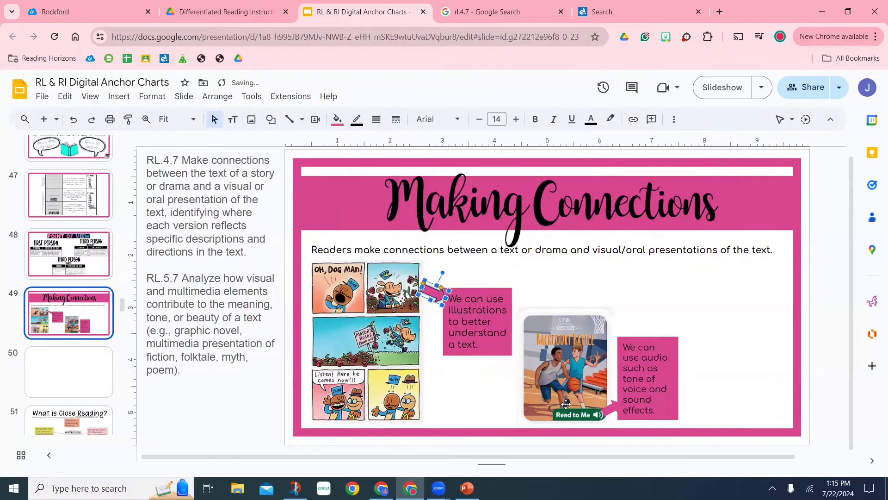
pyautogui.click(613, 406)
pyautogui.click(338, 116)
pyautogui.click(405, 228)
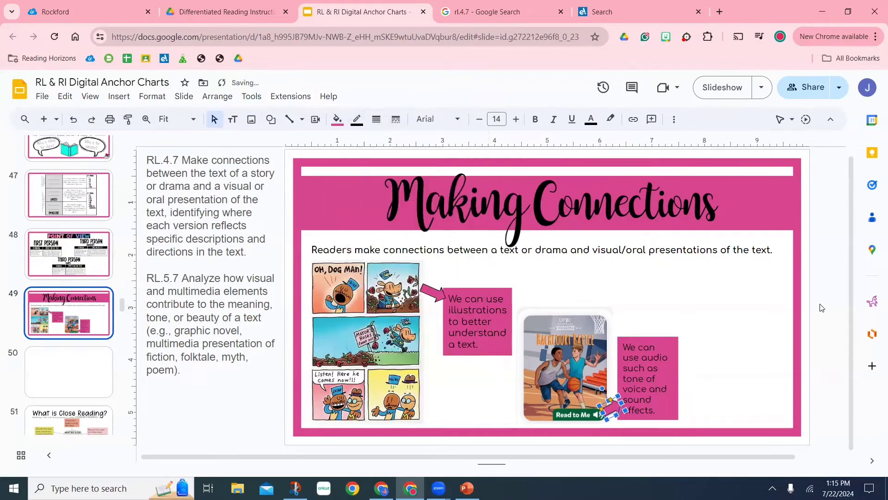
pyautogui.click(821, 308)
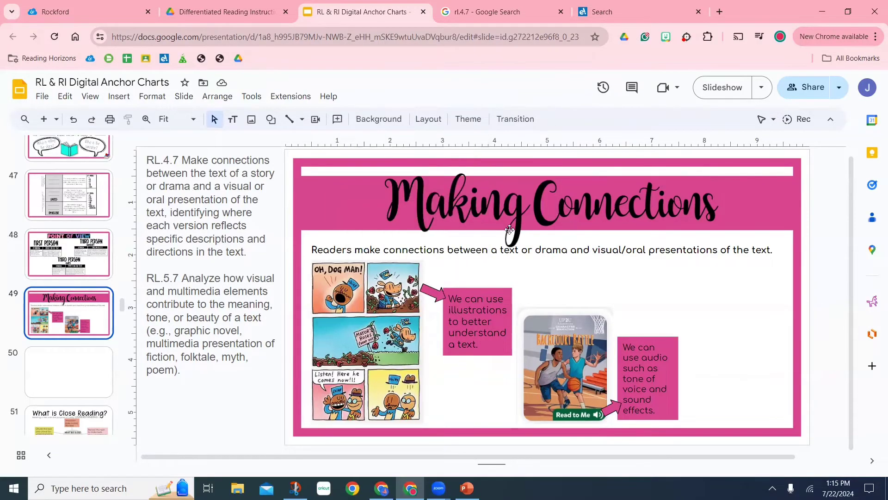
# Step: Search Google Images for "one and only ivan movie" and browse the pictures for a suitable film image
pyautogui.click(614, 19)
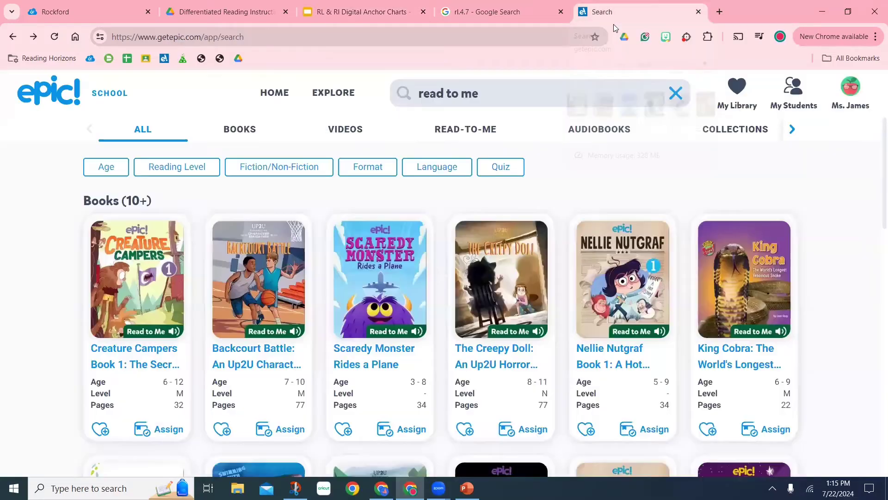
pyautogui.click(486, 38)
pyautogui.write('one and only ivan')
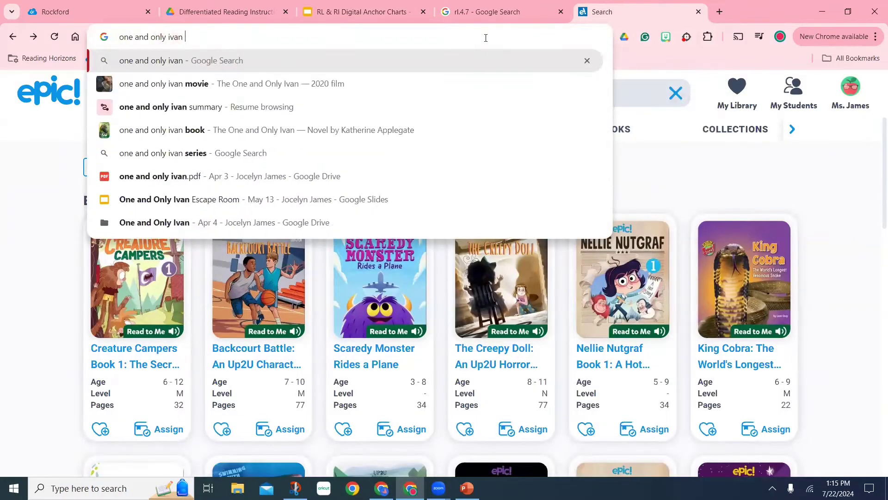
pyautogui.click(164, 83)
pyautogui.click(154, 134)
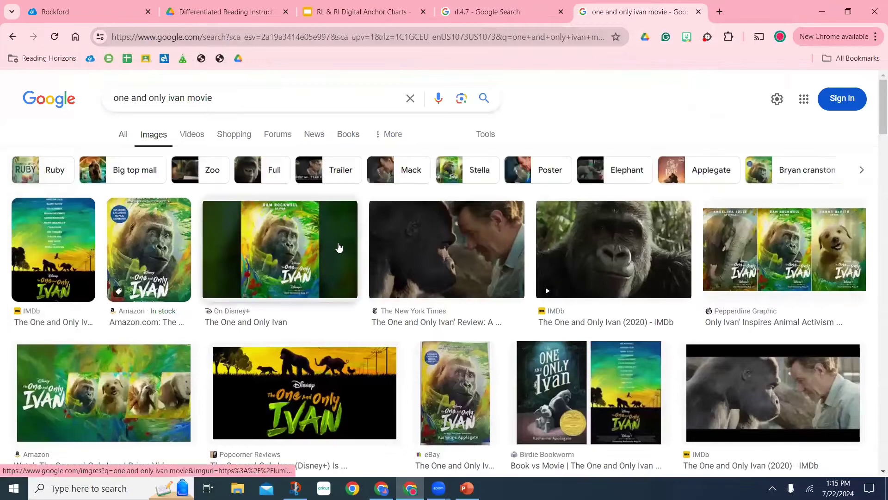
pyautogui.scroll(-15, 339, 247)
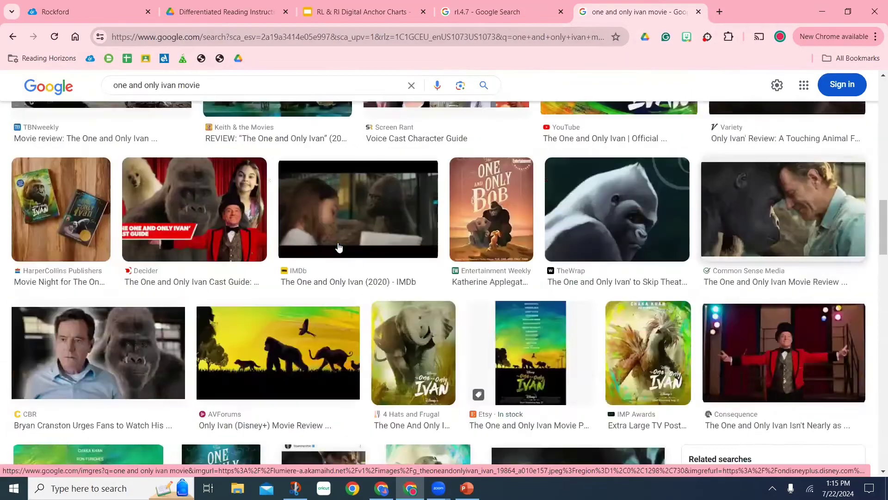
pyautogui.click(718, 13)
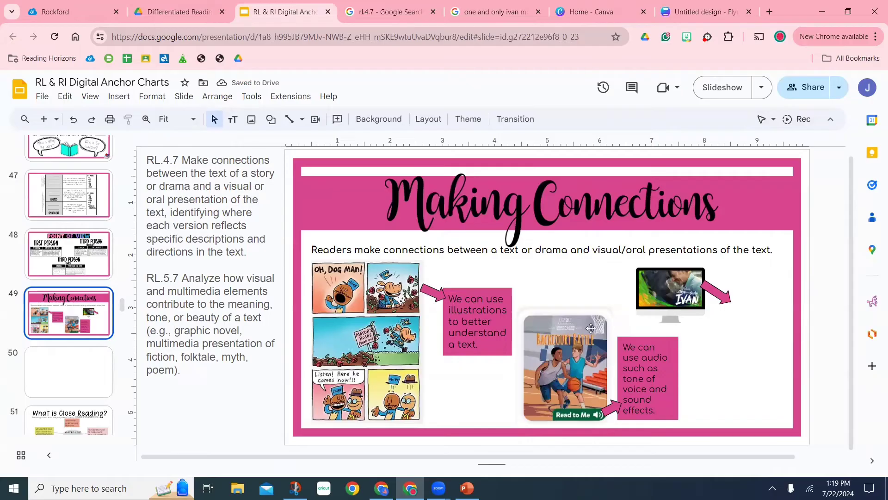
# Step: Reword the Dog Man note to "We can use illustrations to see details that add to our text."
pyautogui.click(478, 345)
pyautogui.moveTo(479, 345); pyautogui.dragTo(464, 326)
pyautogui.write('see details that add to our text.')
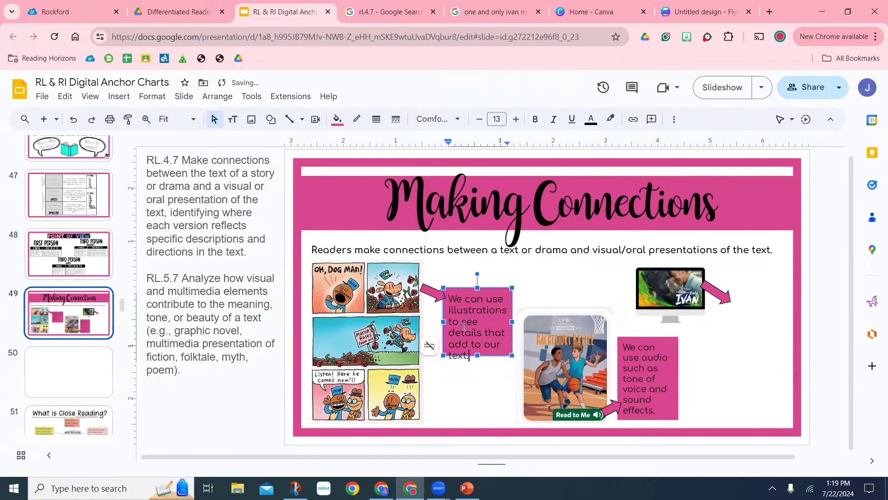
pyautogui.press('Escape')
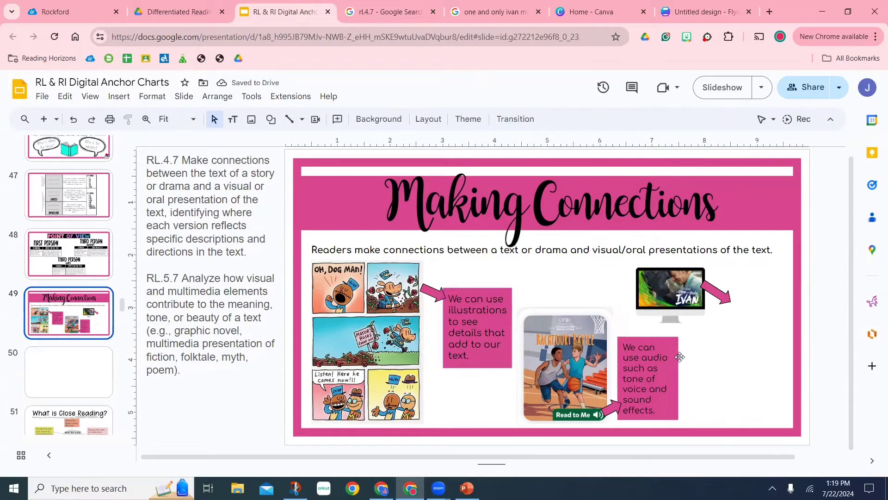
# Step: Place a copy of the Dog Man illustrations note at the tip of the arrow pointing away from the Ivan movie image
pyautogui.moveTo(499, 290); pyautogui.dragTo(780, 296)
pyautogui.rightClick(723, 298)
pyautogui.moveTo(736, 297)
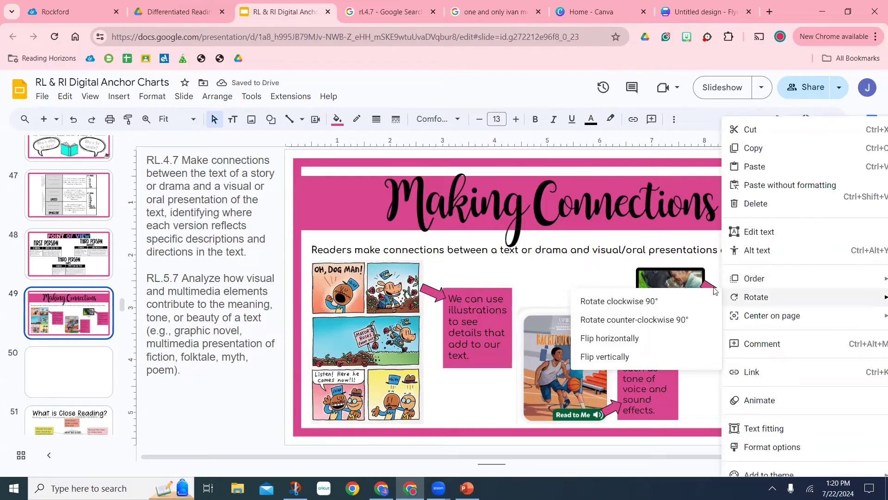
pyautogui.rightClick(712, 287)
pyautogui.click(700, 300)
pyautogui.click(774, 301)
pyautogui.moveTo(793, 313); pyautogui.dragTo(797, 313)
# Step: Reword the movie note to "We can use videos and movies to contribute to the meaning of a text." and lengthen its box to fit
pyautogui.moveTo(757, 360); pyautogui.dragTo(734, 308)
pyautogui.write('We can use videos and movies to')
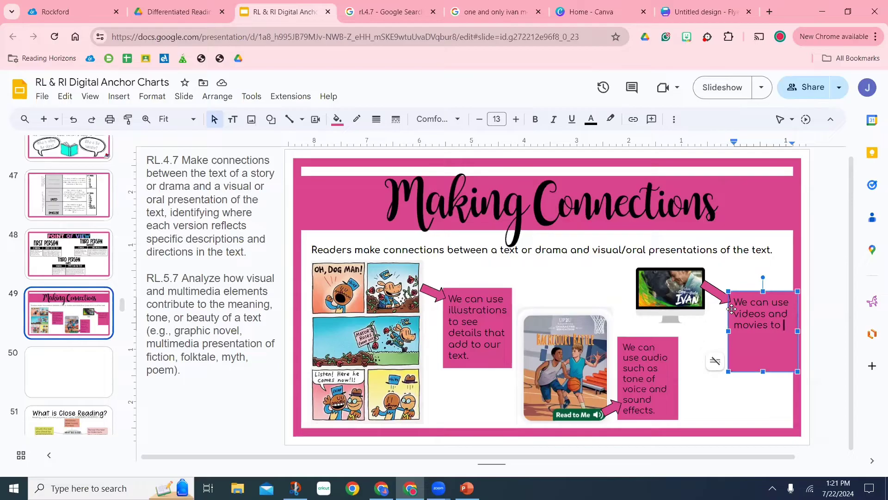
pyautogui.write('movies to contribute to the meaning of a text.')
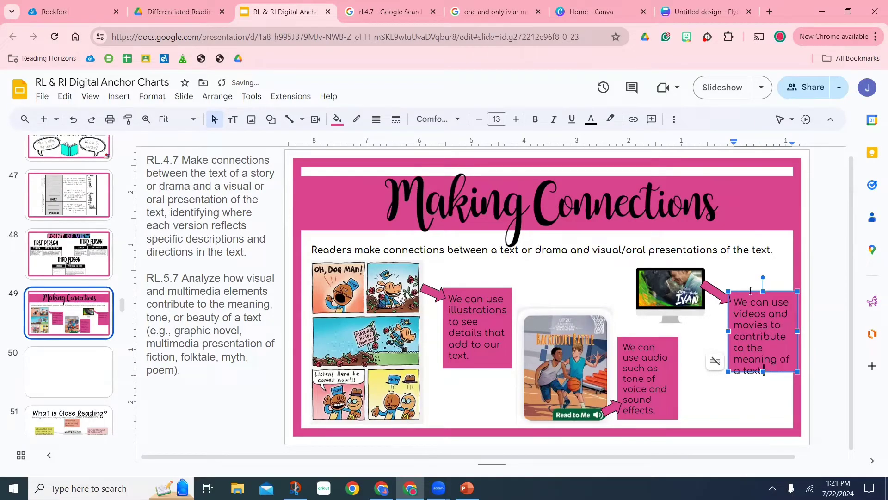
pyautogui.click(768, 316)
pyautogui.moveTo(763, 372); pyautogui.dragTo(763, 379)
pyautogui.click(827, 358)
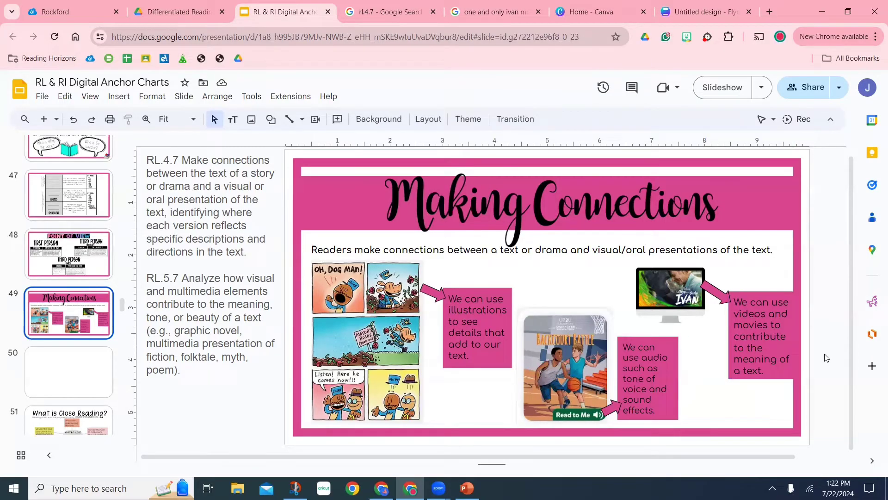
# Step: Add the word "elements" after "audio" in the Read to Me note and widen the box to fit the text
pyautogui.click(667, 361)
pyautogui.write('element')
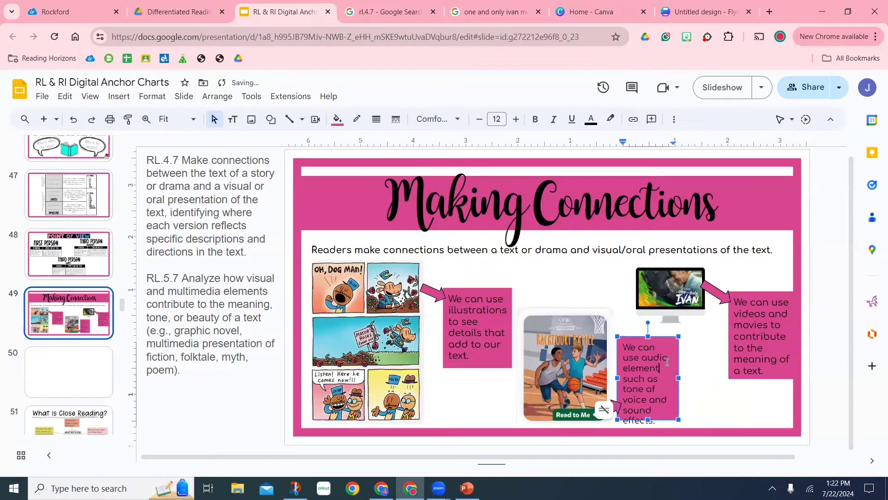
pyautogui.moveTo(680, 377); pyautogui.dragTo(687, 378)
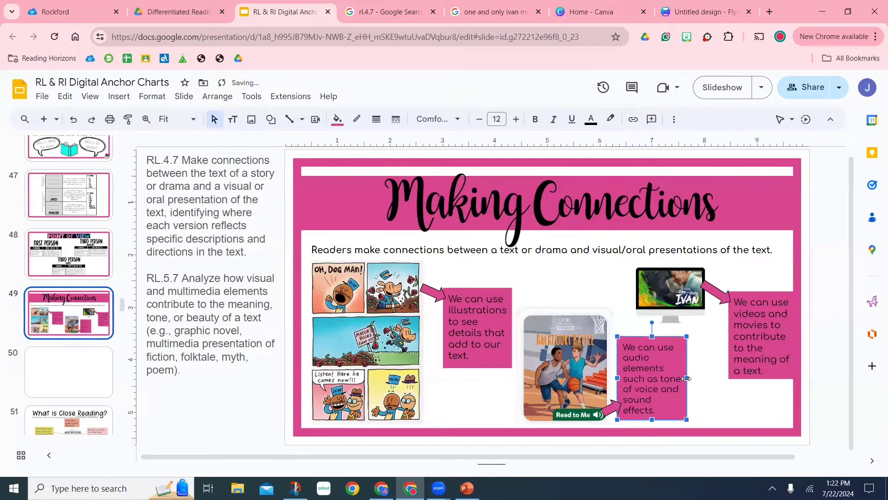
pyautogui.click(836, 405)
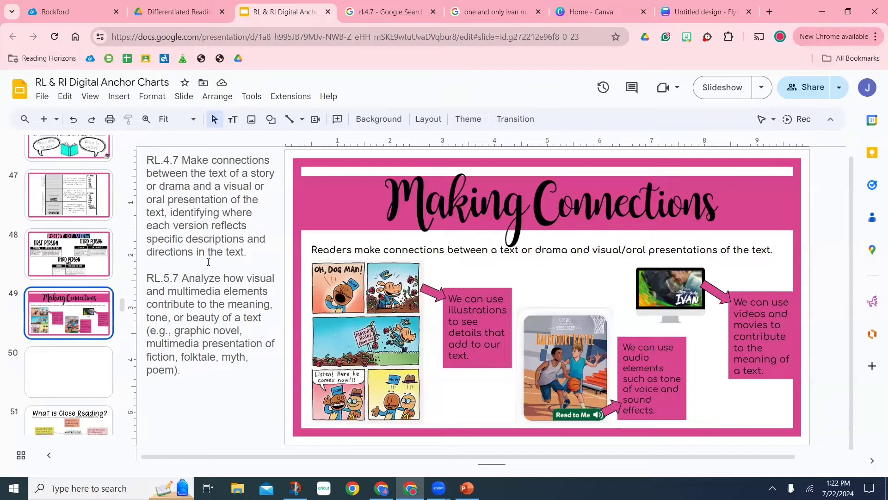
# Step: Extend the introductory sentence with "noticing details and descriptions to build a deeper understanding of the text."
pyautogui.click(767, 250)
pyautogui.click(773, 254)
pyautogui.write('noticing detl')
pyautogui.write('ils and descriptions that similar and unique to ')
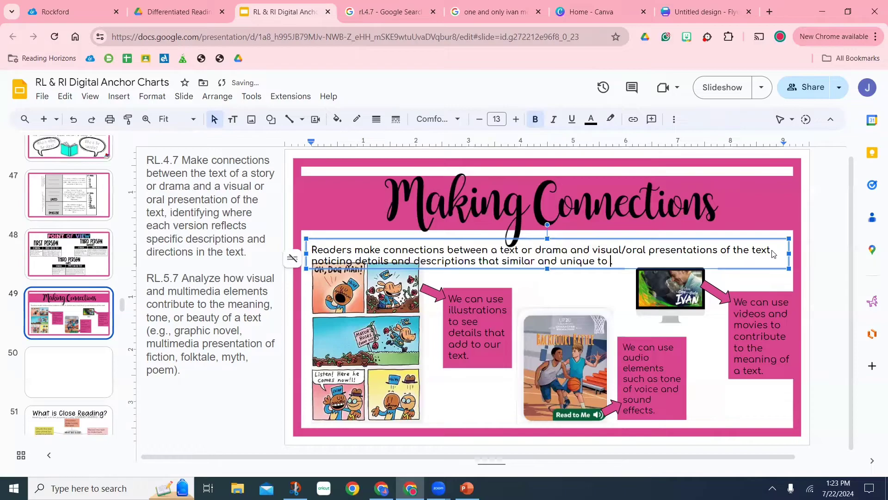
pyautogui.write('each representation.')
pyautogui.click(839, 253)
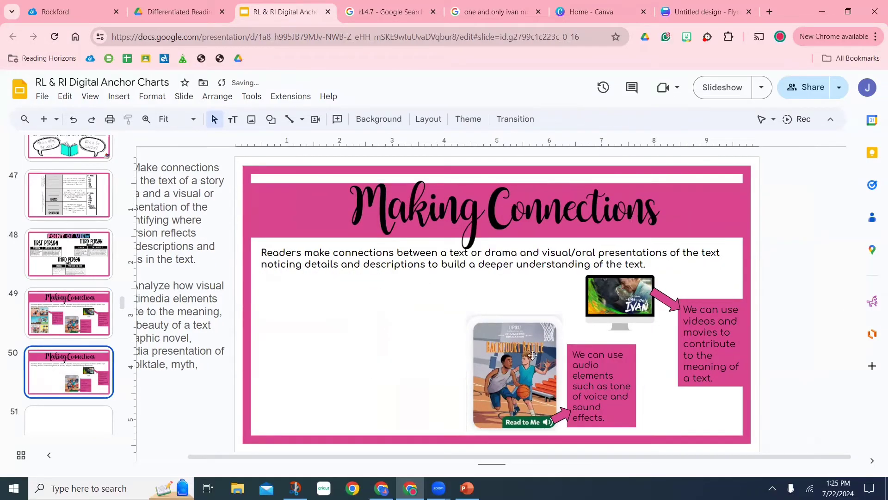
# Step: Delete the audiobook cover, movie image, both arrows and both pink notes from the duplicated Making Connections slide
pyautogui.click(532, 358)
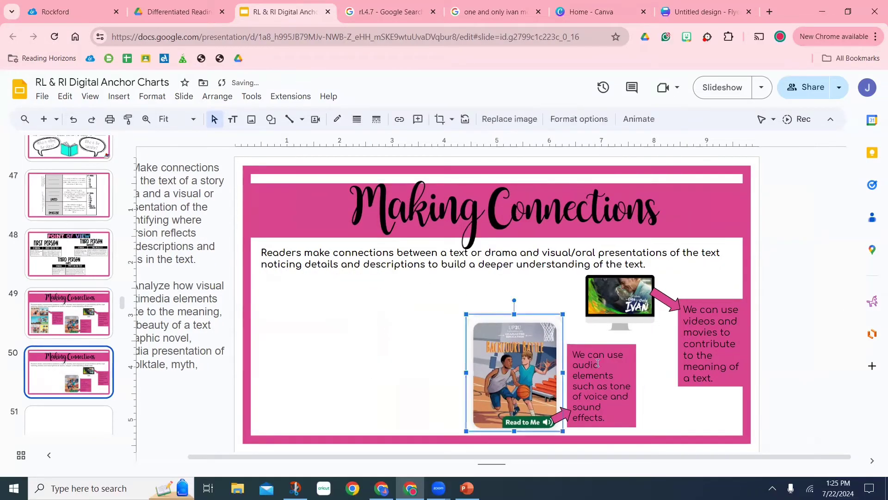
pyautogui.press('Delete')
pyautogui.click(636, 365)
pyautogui.press('Delete')
pyautogui.click(561, 414)
pyautogui.press('Delete')
pyautogui.click(620, 301)
pyautogui.press('Delete')
pyautogui.click(665, 299)
pyautogui.press('Delete')
pyautogui.click(718, 303)
pyautogui.press('Delete')
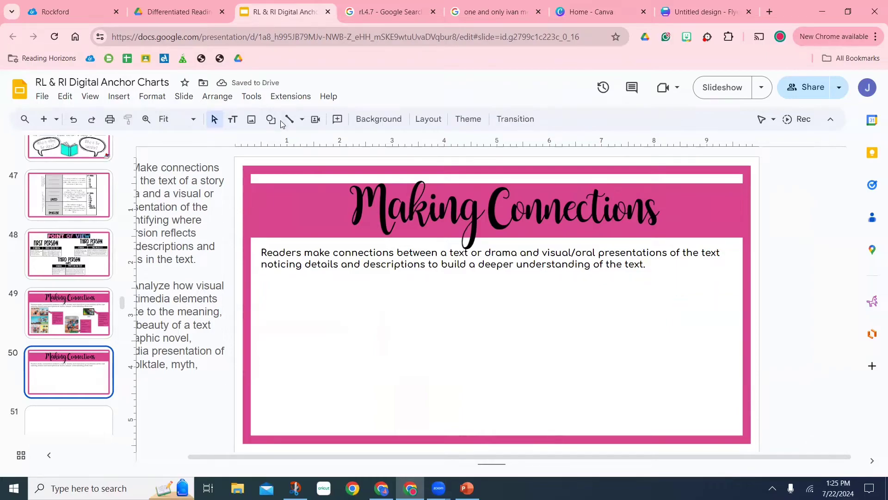
# Step: Insert a table of two columns and three rows and label the first column Audio, Visual and Video
pyautogui.click(122, 97)
pyautogui.moveTo(188, 229)
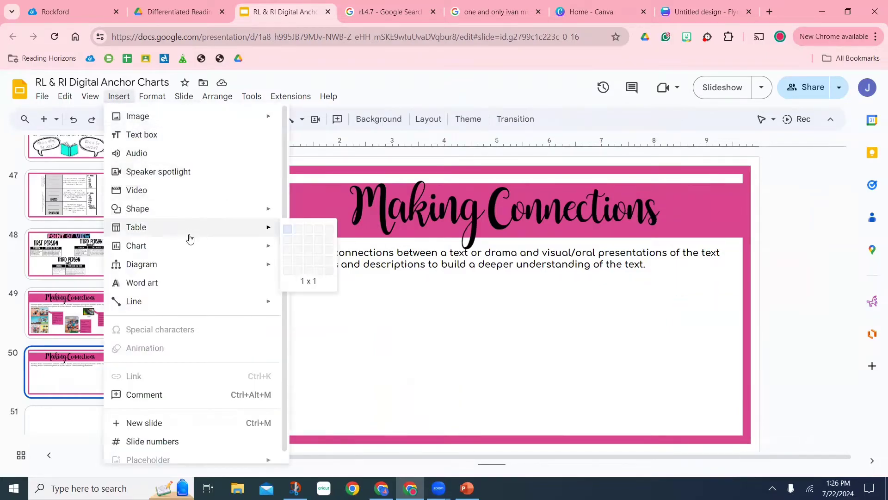
pyautogui.click(298, 250)
pyautogui.write('Audio')
pyautogui.press('Down')
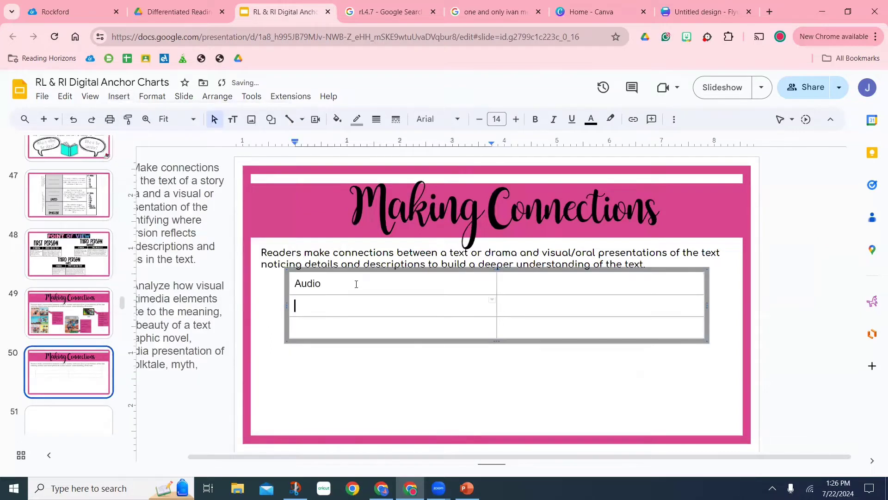
pyautogui.write('Visual')
pyautogui.press('Down')
pyautogui.write('Video')
# Step: Narrow the table's first column and add a header row reading "Type of Media" and "Advantages for Reader"
pyautogui.moveTo(495, 289); pyautogui.dragTo(353, 307)
pyautogui.rightClick(343, 333)
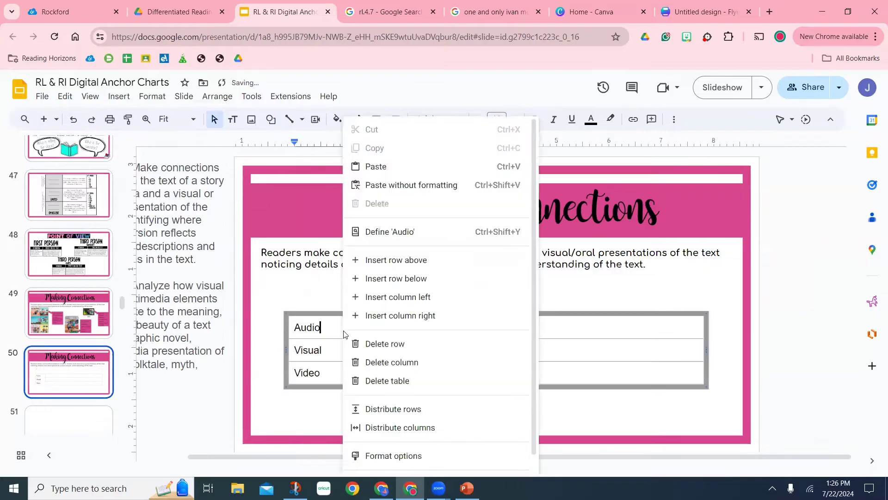
pyautogui.click(396, 259)
pyautogui.rightClick(355, 327)
pyautogui.click(315, 328)
pyautogui.write('Type of Media')
pyautogui.click(360, 327)
pyautogui.write('Advantages for Reader')
# Step: Set the table's header row in Comfortaa at size 17
pyautogui.moveTo(589, 320); pyautogui.dragTo(333, 332)
pyautogui.click(459, 121)
pyautogui.click(475, 235)
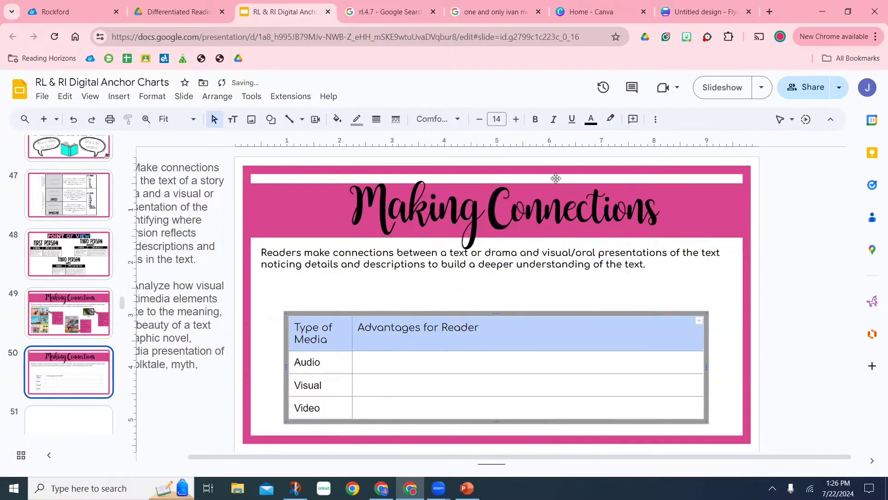
pyautogui.click(516, 119)
pyautogui.click(516, 118)
pyautogui.click(516, 119)
# Step: Centre the header row text horizontally and vertically in its cells
pyautogui.click(656, 118)
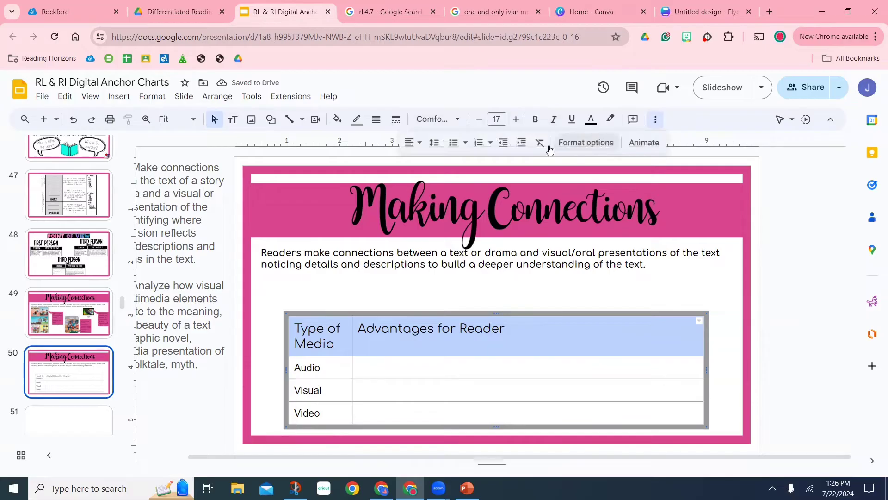
pyautogui.click(421, 147)
pyautogui.click(429, 162)
pyautogui.click(434, 142)
pyautogui.click(419, 142)
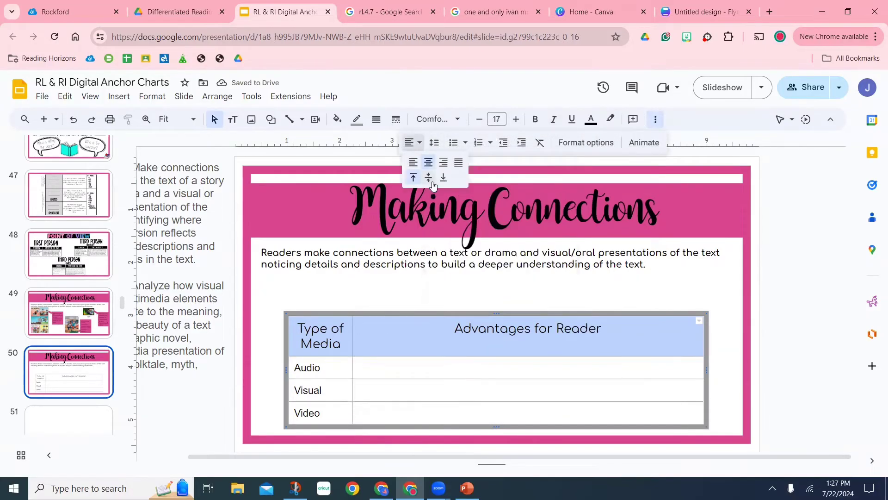
pyautogui.click(428, 178)
pyautogui.click(466, 364)
# Step: Move the table directly below the introductory text and enlarge it to fill the slide's white area
pyautogui.click(575, 313)
pyautogui.moveTo(575, 313); pyautogui.dragTo(545, 271)
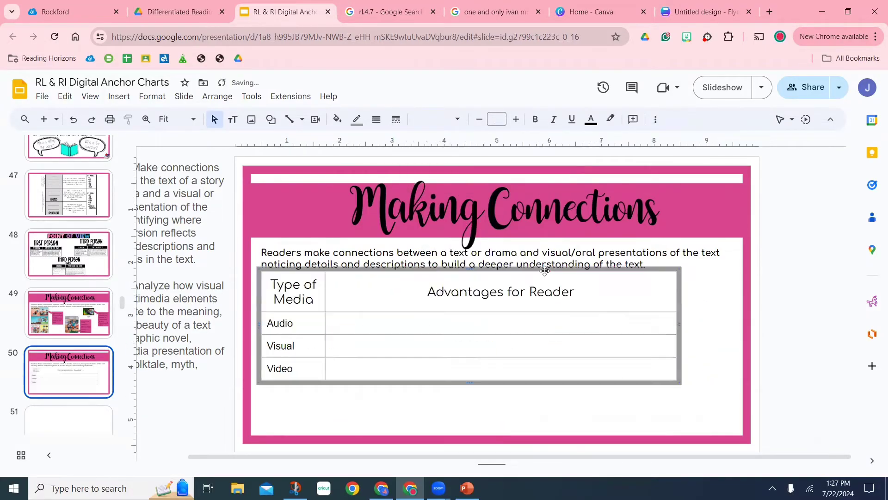
pyautogui.moveTo(680, 326); pyautogui.dragTo(732, 325)
pyautogui.moveTo(491, 379); pyautogui.dragTo(470, 429)
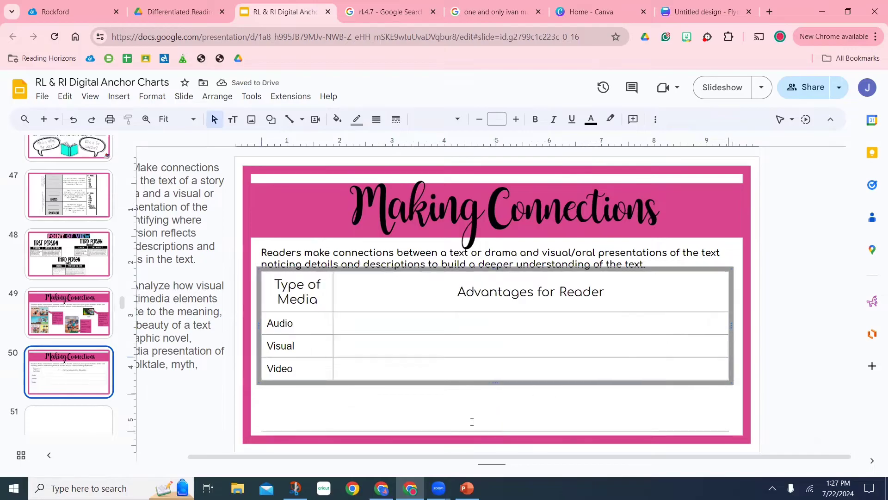
# Step: Distribute the Audio, Visual and Video rows evenly
pyautogui.moveTo(311, 317); pyautogui.dragTo(422, 396)
pyautogui.rightClick(423, 396)
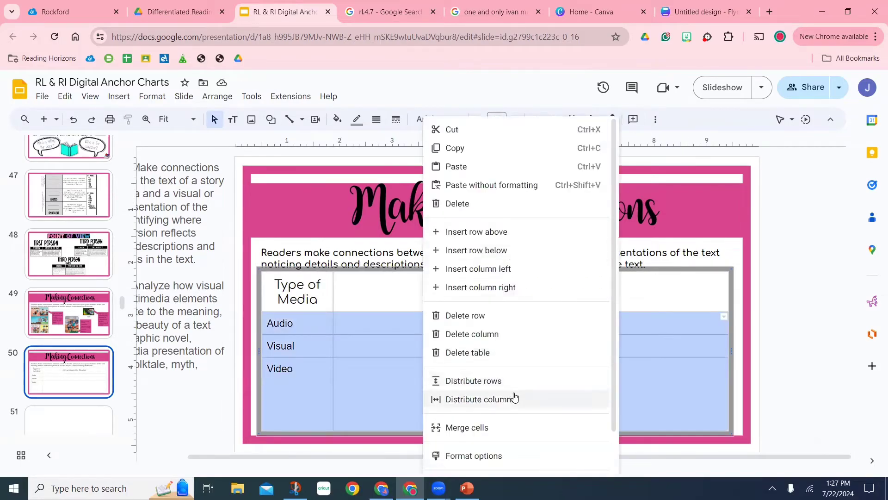
pyautogui.click(509, 381)
# Step: Centre the Audio, Visual and Video labels horizontally and vertically in their cells
pyautogui.click(332, 333)
pyautogui.moveTo(331, 333); pyautogui.dragTo(290, 397)
pyautogui.click(655, 119)
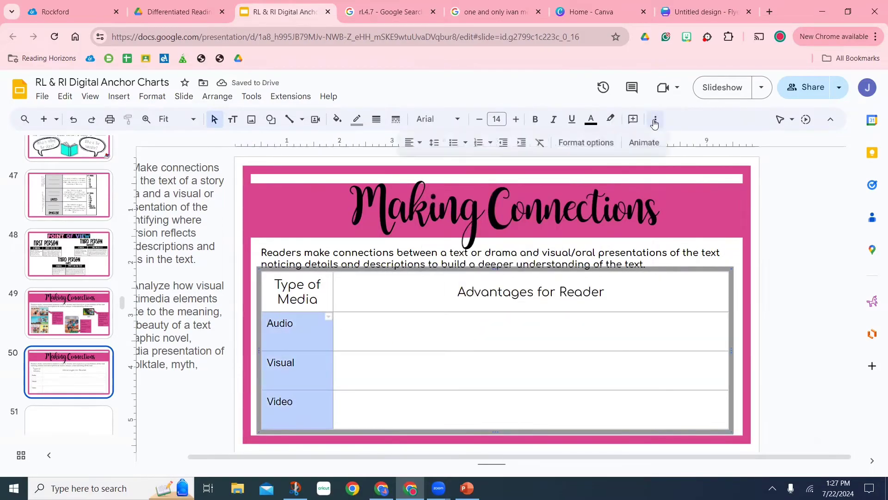
pyautogui.click(413, 143)
pyautogui.click(427, 162)
pyautogui.click(413, 142)
pyautogui.click(427, 176)
# Step: Change the font of the Audio, Visual and Video labels to Comfortaa
pyautogui.click(453, 119)
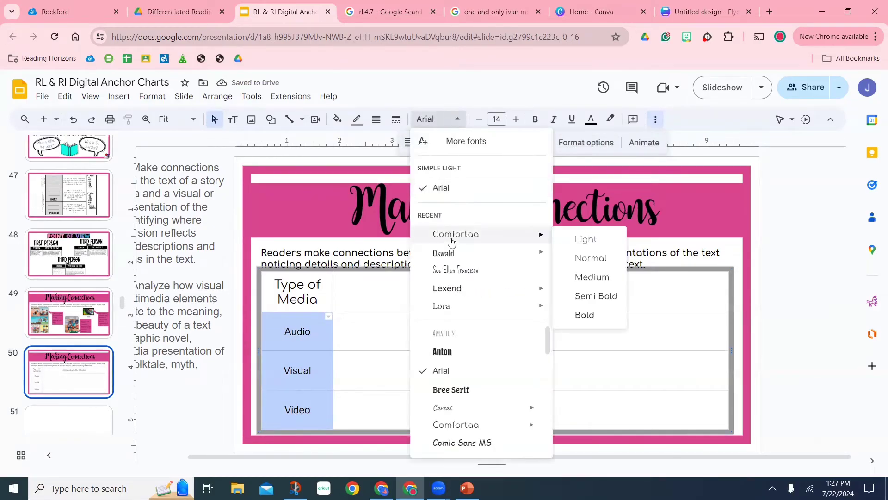
pyautogui.click(339, 323)
pyautogui.click(204, 376)
pyautogui.click(509, 330)
pyautogui.click(823, 233)
pyautogui.click(610, 287)
pyautogui.click(702, 270)
pyautogui.click(590, 119)
pyautogui.click(594, 156)
pyautogui.press('Escape')
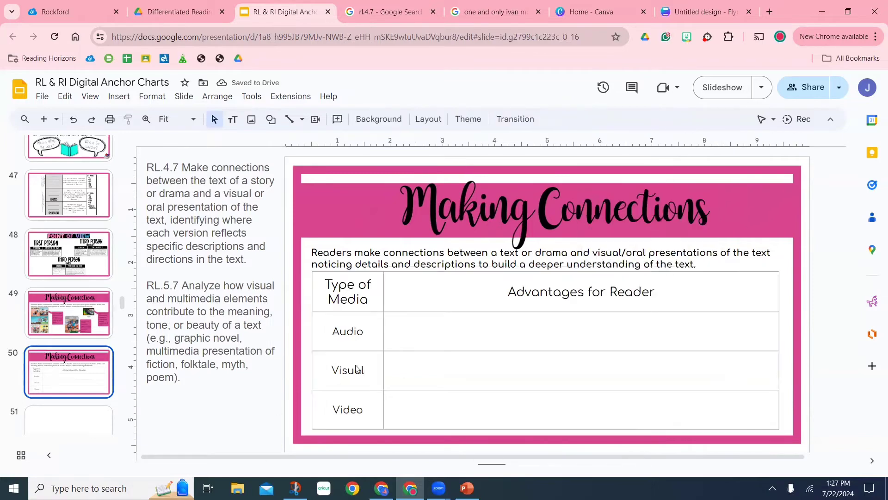
# Step: Search Google Images for "speaker" within the presentation and insert the black speaker icon with sound waves
pyautogui.click(331, 330)
pyautogui.click(119, 96)
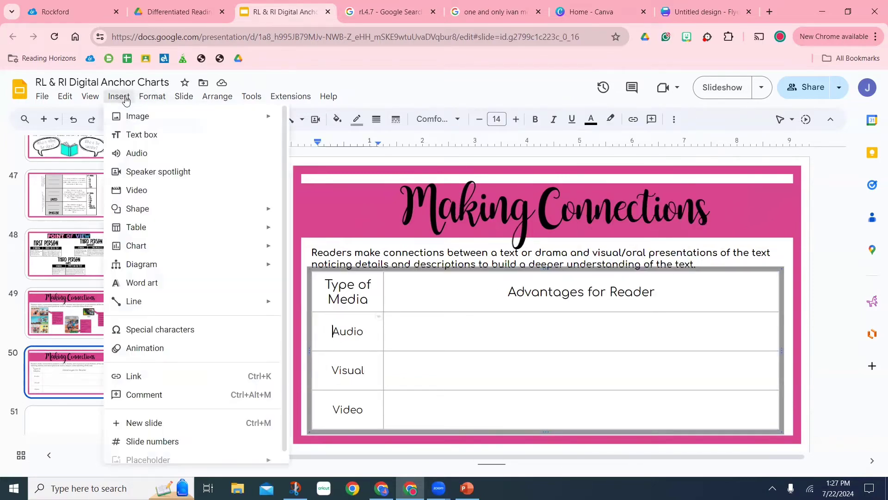
pyautogui.moveTo(169, 119)
pyautogui.click(331, 137)
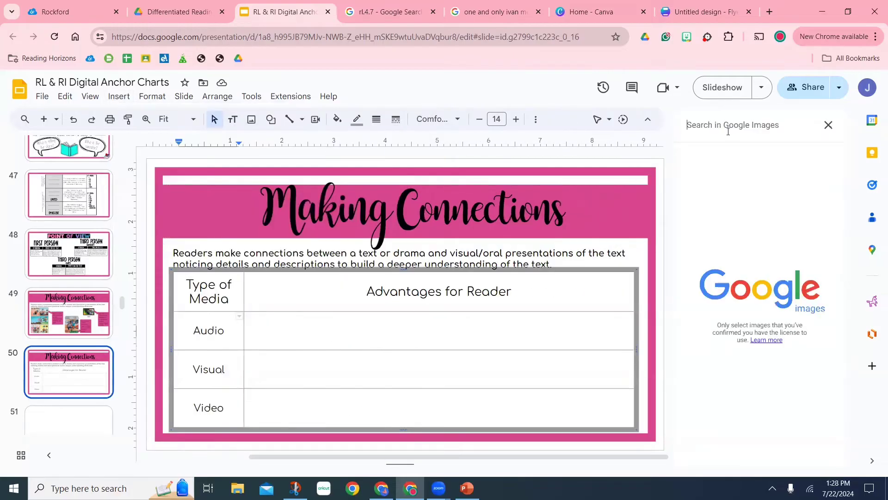
pyautogui.write('speaker')
pyautogui.press('Return')
pyautogui.click(717, 187)
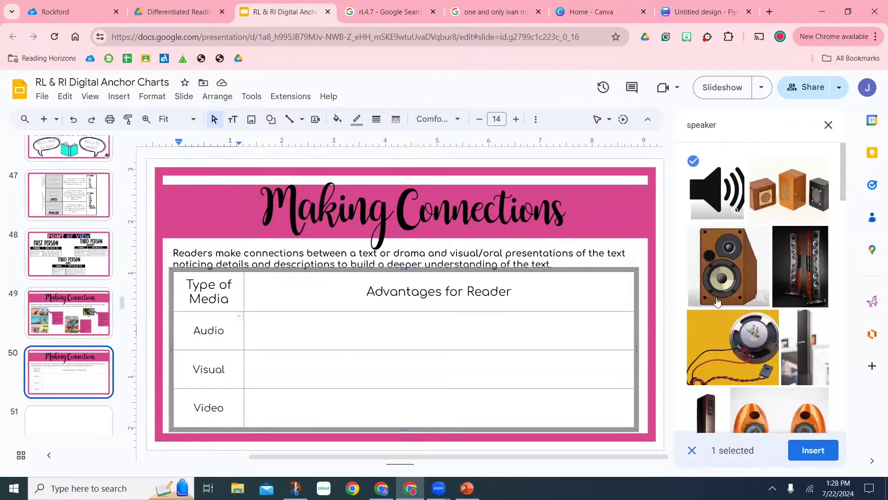
pyautogui.moveTo(717, 188); pyautogui.dragTo(336, 331)
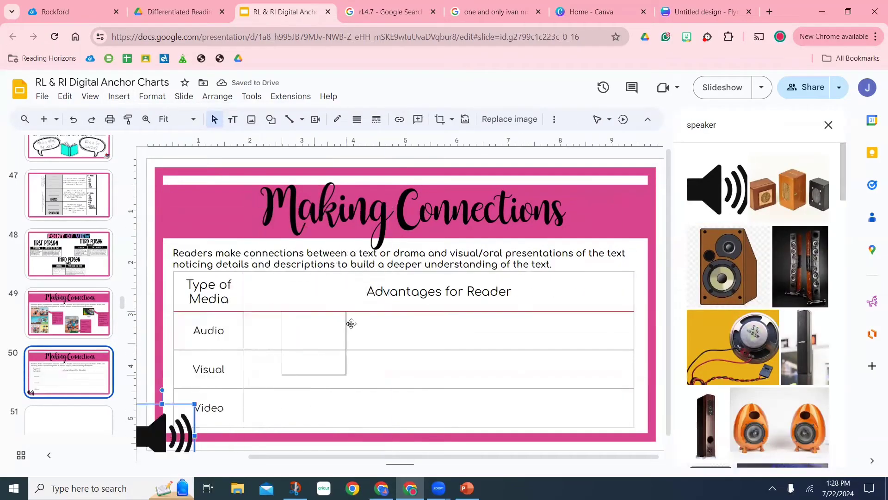
# Step: Fit the speaker icon inside the Audio cell beside its label and left-align the Audio text
pyautogui.moveTo(374, 298); pyautogui.dragTo(228, 329)
pyautogui.click(193, 331)
pyautogui.hotkey('ctrl', 'shift', 'l')
pyautogui.click(252, 362)
# Step: Replace the Visual label with "Illustrations" and reduce its font size so the word fits on one line
pyautogui.click(184, 366)
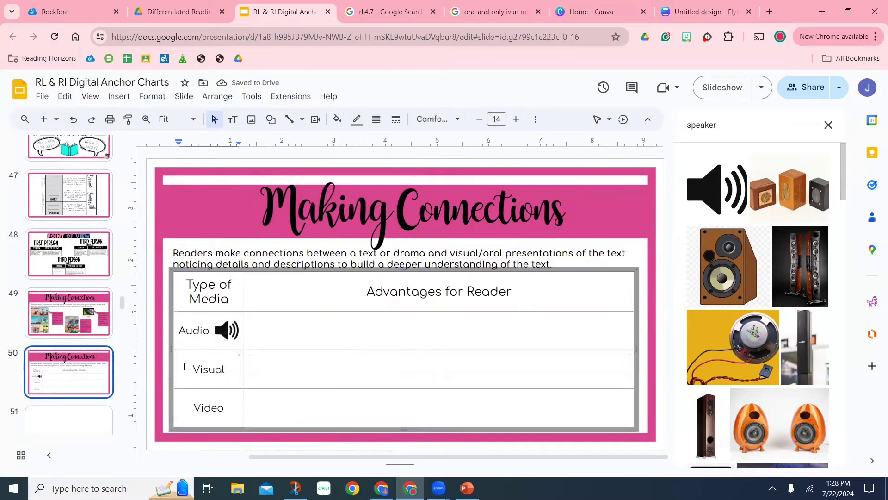
pyautogui.doubleClick(235, 378)
pyautogui.write('Illustrations')
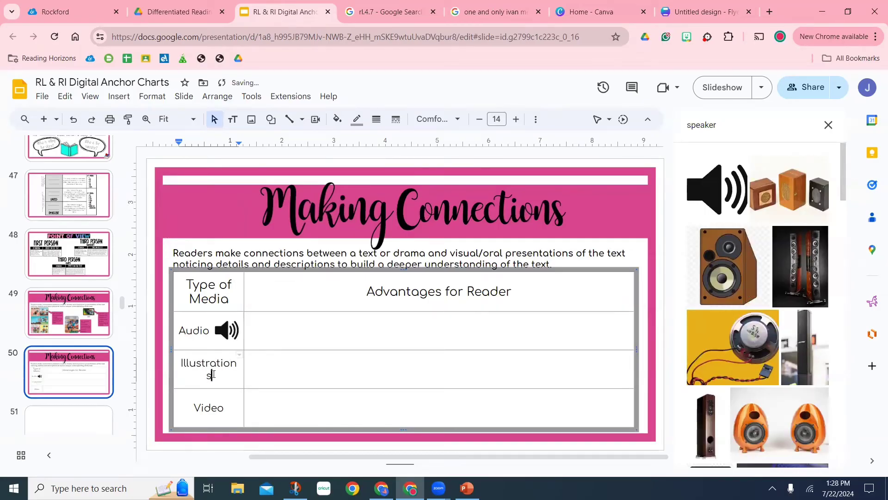
pyautogui.moveTo(212, 374); pyautogui.dragTo(182, 361)
pyautogui.click(479, 119)
pyautogui.click(407, 327)
# Step: Search the presentation's image search for "illustrations" and "book cover"
pyautogui.doubleClick(701, 125)
pyautogui.press('BackSpace')
pyautogui.write('illustrations')
pyautogui.press('Return')
pyautogui.hotkey('ctrl', 'a')
pyautogui.press('BackSpace')
pyautogui.write('book')
pyautogui.click(756, 206)
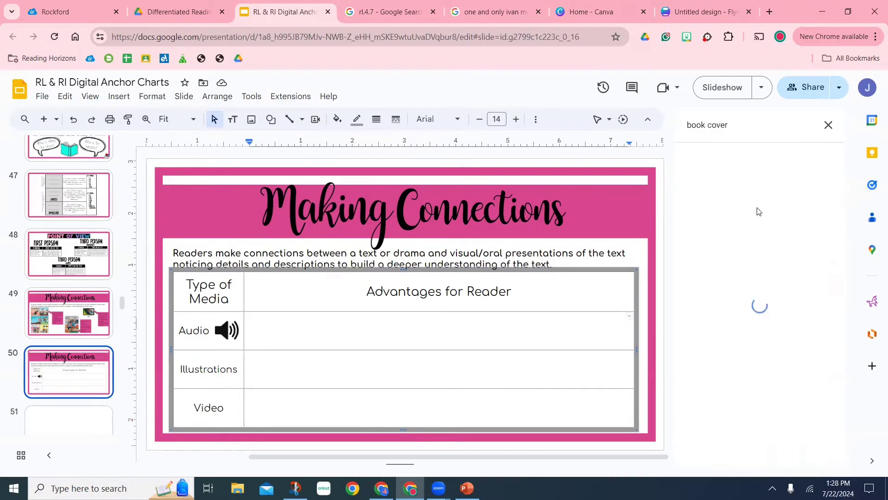
# Step: Try inserting a book cover from the image results and delete it from the slide
pyautogui.scroll(-10, 751, 180)
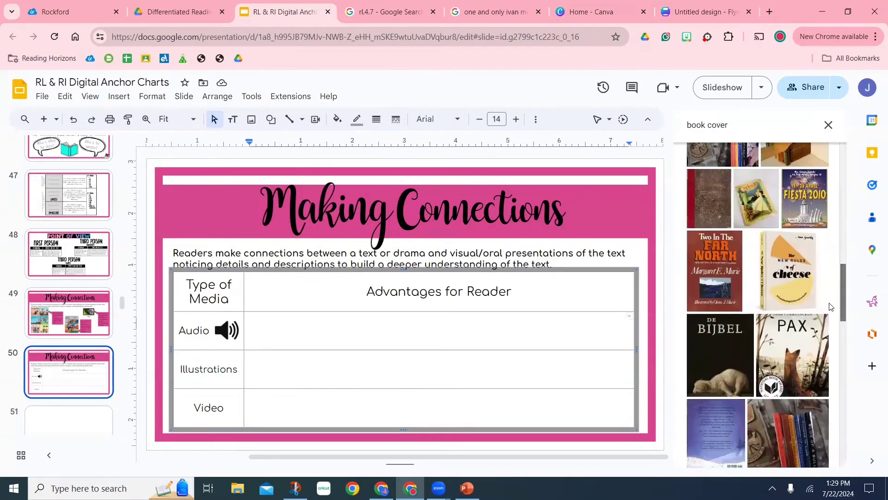
pyautogui.click(751, 180)
pyautogui.click(811, 448)
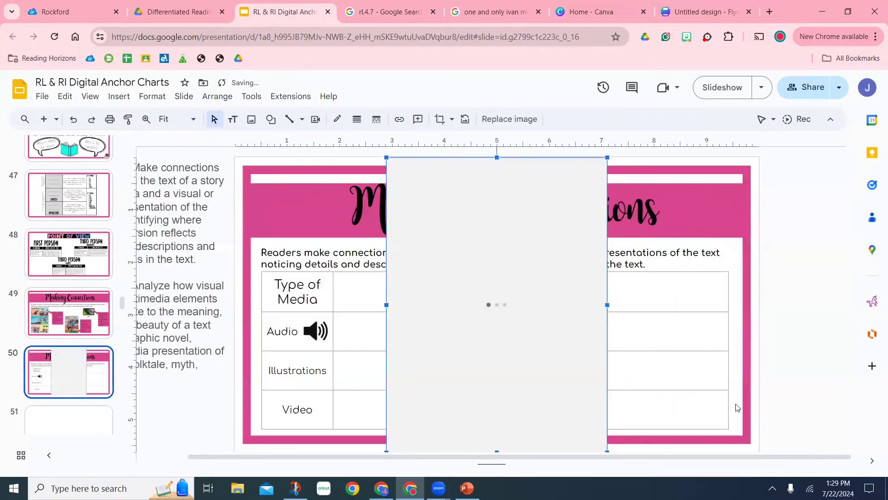
pyautogui.press('Delete')
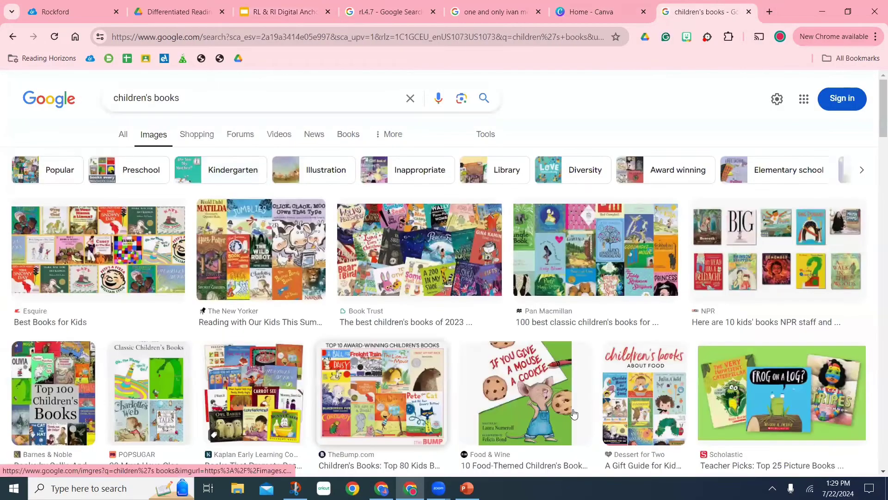
# Step: Copy the "If You Give a Mouse a Cookie" cover from the children's books image results and paste it onto the table slide in Google Slides
pyautogui.click(515, 381)
pyautogui.rightClick(727, 226)
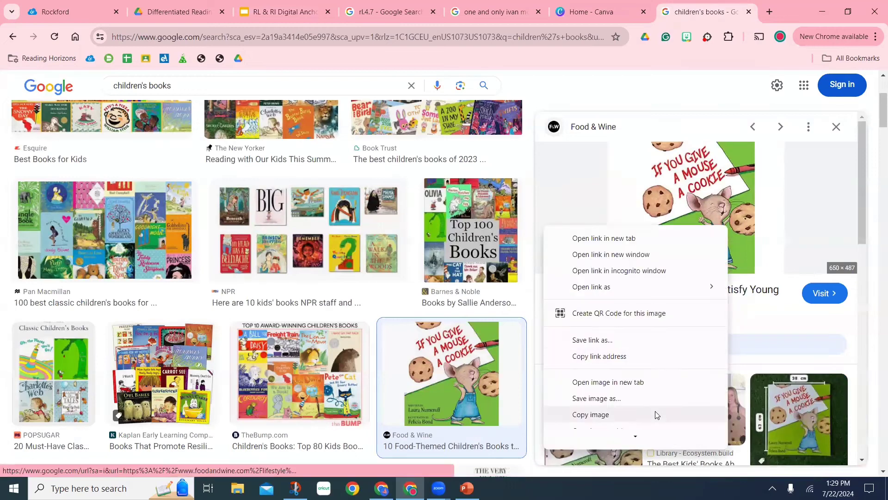
pyautogui.click(590, 413)
pyautogui.click(287, 12)
pyautogui.hotkey('ctrl', 'v')
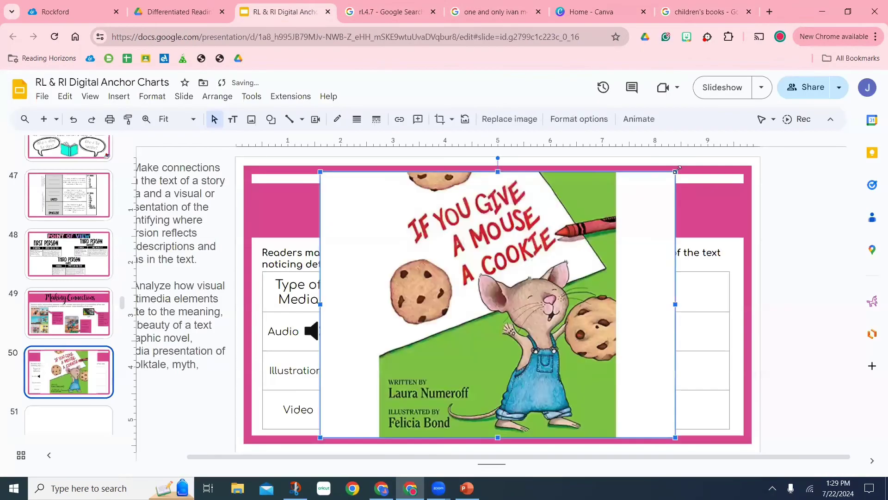
# Step: Align the Illustrations label to the top of its cell and place the book cover beneath it at icon size
pyautogui.moveTo(378, 398); pyautogui.dragTo(350, 411)
pyautogui.click(272, 373)
pyautogui.press('BackSpace')
pyautogui.moveTo(331, 368); pyautogui.dragTo(265, 370)
pyautogui.click(674, 119)
pyautogui.click(431, 143)
pyautogui.click(431, 178)
pyautogui.click(338, 422)
pyautogui.moveTo(338, 422); pyautogui.dragTo(303, 373)
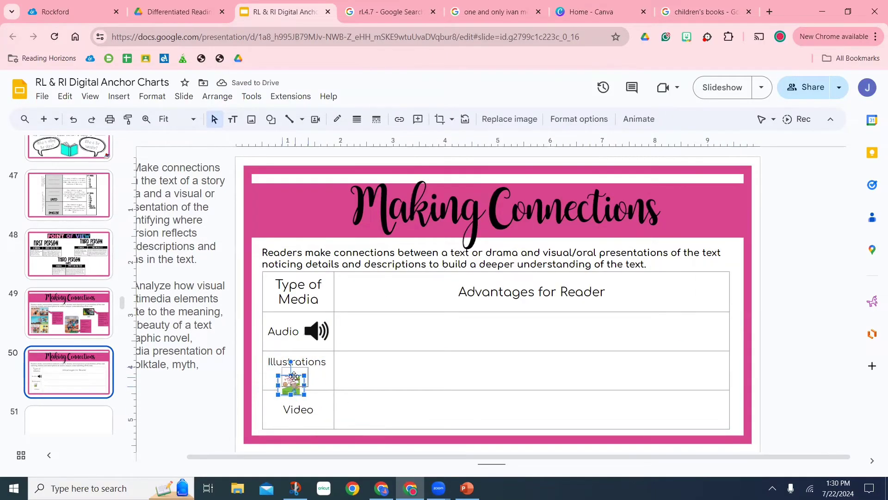
# Step: Shift the Video label to the lower right of its cell and browse the image search for "tv screen clipart"
pyautogui.click(307, 409)
pyautogui.press('Return')
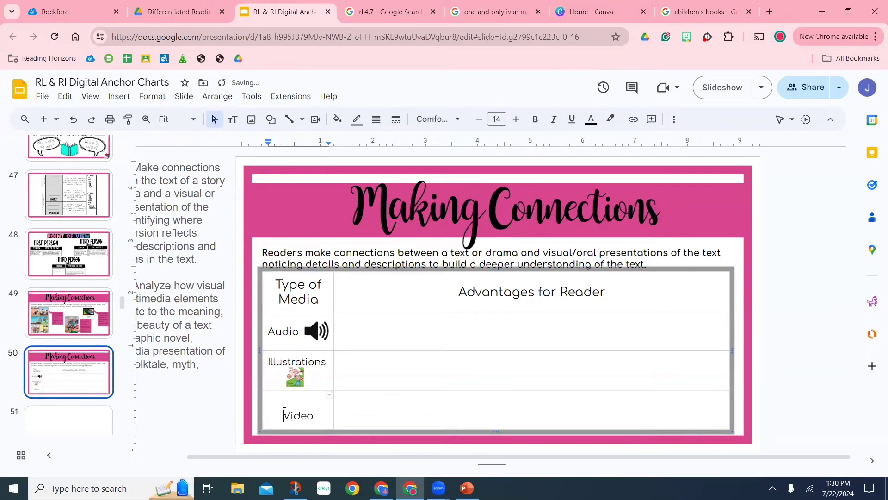
pyautogui.doubleClick(291, 415)
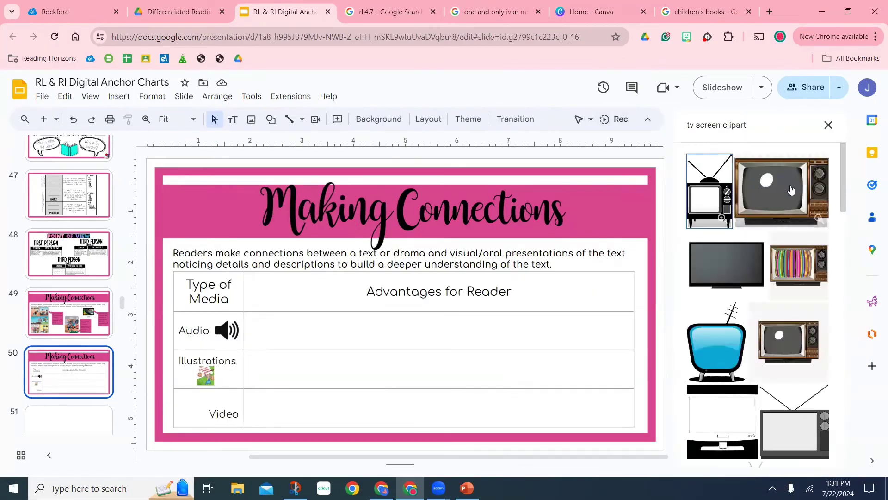
pyautogui.moveTo(853, 168); pyautogui.dragTo(849, 407)
pyautogui.moveTo(841, 292); pyautogui.dragTo(857, 448)
pyautogui.moveTo(846, 346); pyautogui.dragTo(814, 306)
pyautogui.scroll(10, 815, 309)
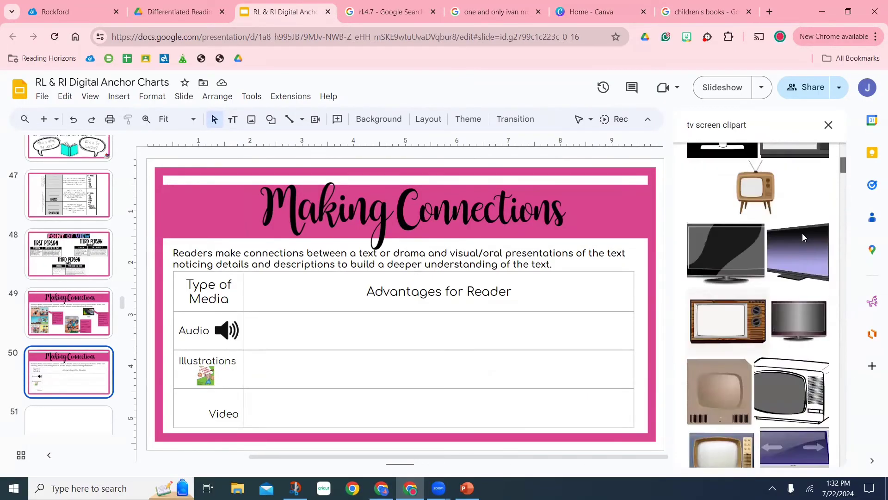
# Step: Insert the black-and-white retro TV clipart and shrink it to fit beside the Video label
pyautogui.click(721, 217)
pyautogui.click(592, 198)
pyautogui.click(707, 198)
pyautogui.click(812, 449)
pyautogui.moveTo(590, 157); pyautogui.dragTo(443, 390)
pyautogui.moveTo(420, 428); pyautogui.dragTo(277, 419)
pyautogui.click(407, 359)
pyautogui.click(202, 429)
pyautogui.click(294, 401)
pyautogui.click(280, 411)
pyautogui.moveTo(289, 396)
pyautogui.mouseDown()
pyautogui.moveTo(301, 388)
pyautogui.moveTo(293, 399)
pyautogui.mouseUp()
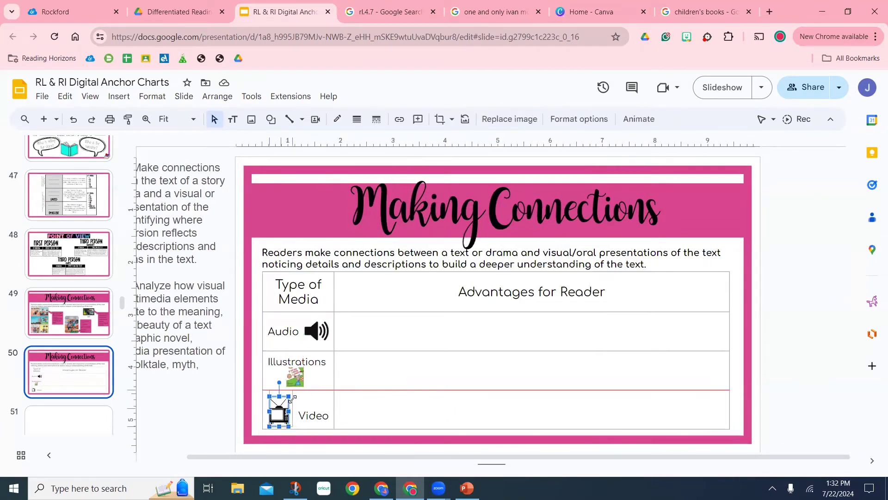
pyautogui.click(188, 423)
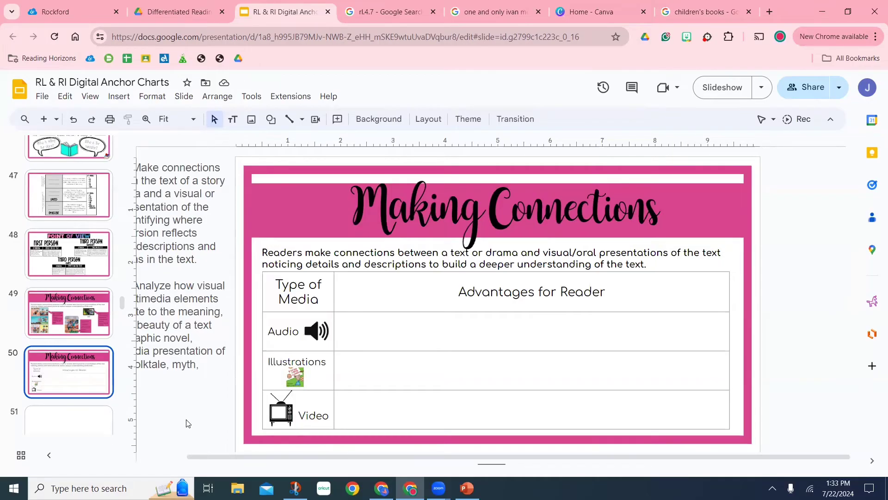
# Step: Enter "Allows the reader to hear sound effects (onomonopieia), tone of voice and other" in the Audio row's advantages cell
pyautogui.click(407, 314)
pyautogui.click(591, 119)
pyautogui.click(474, 316)
pyautogui.write('Allows the reader to hear sound effects (on')
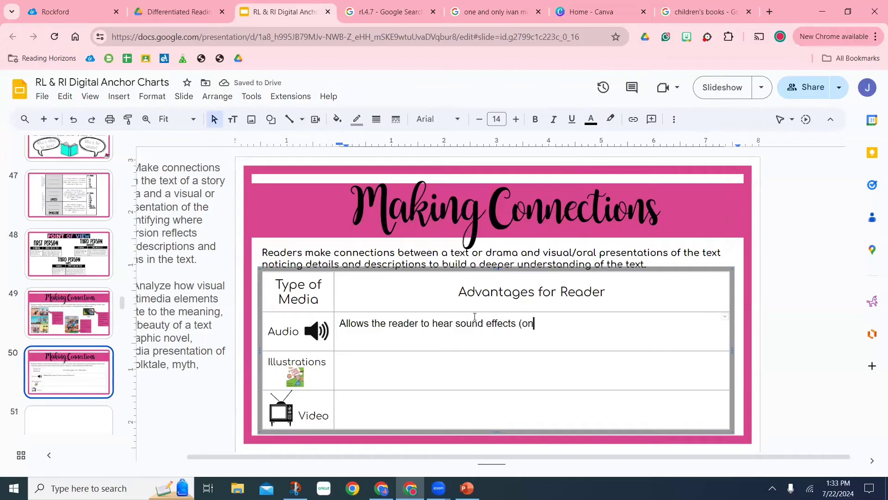
pyautogui.write('mo')
pyautogui.write('aia')
pyautogui.click(542, 323)
pyautogui.click(554, 305)
pyautogui.write('), tone')
pyautogui.write(' of voice')
pyautogui.press('BackSpace')
pyautogui.write('voice and other ')
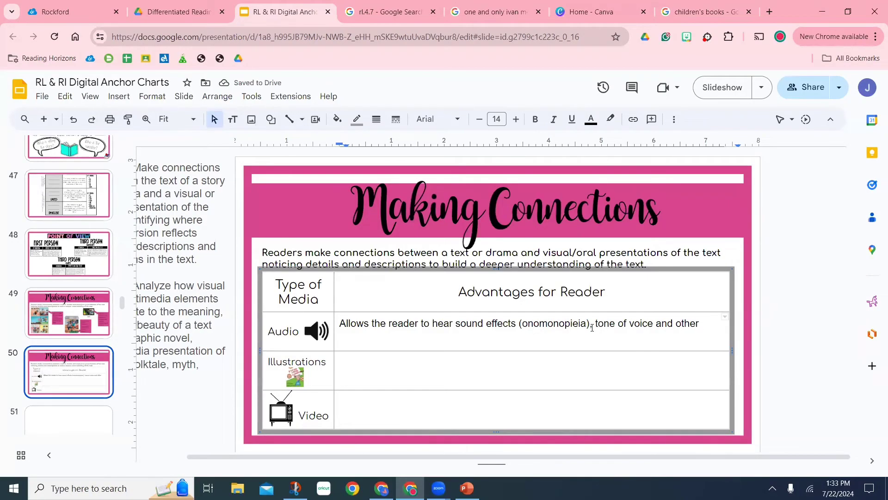
# Step: Complete the Audio entry with "audio effects." and begin the Illustrations entry with "Allows the reader to see"
pyautogui.write('visual ')
pyautogui.write('e')
pyautogui.press('BackSpace')
pyautogui.press('BackSpace')
pyautogui.press('BackSpace')
pyautogui.press('BackSpace')
pyautogui.press('BackSpace')
pyautogui.write('audioAllows the reader to see deatil')
pyautogui.press('BackSpace')
pyautogui.press('BackSpace')
pyautogui.press('BackSpace')
pyautogui.press('BackSpace')
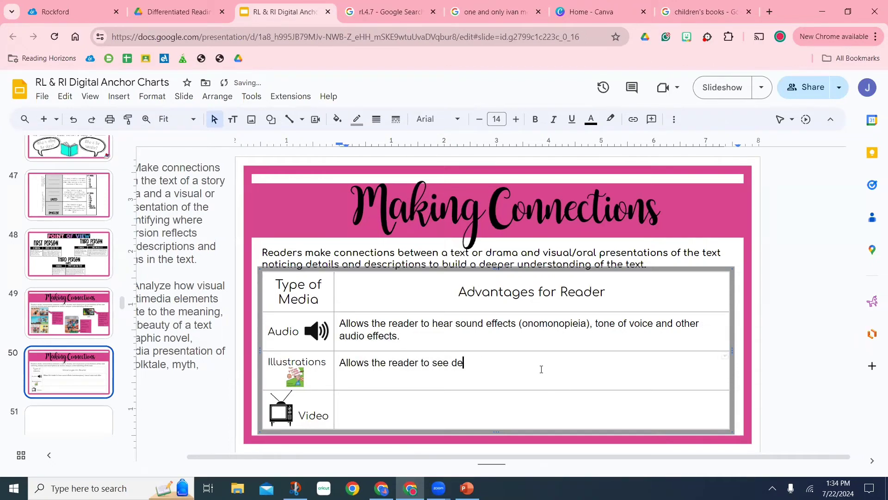
# Step: Complete the Illustrations entry with "details, expressions, and other details that contribute to the text's meaning." and add a comma after "voice" in the Audio entry
pyautogui.write('tails, expressions, and')
pyautogui.click(651, 322)
pyautogui.write(', and')
pyautogui.click(584, 362)
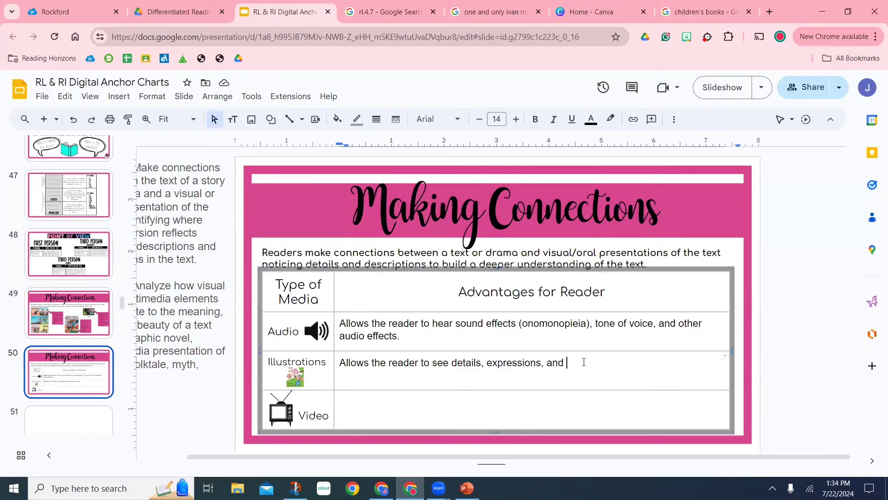
pyautogui.write('other detai')
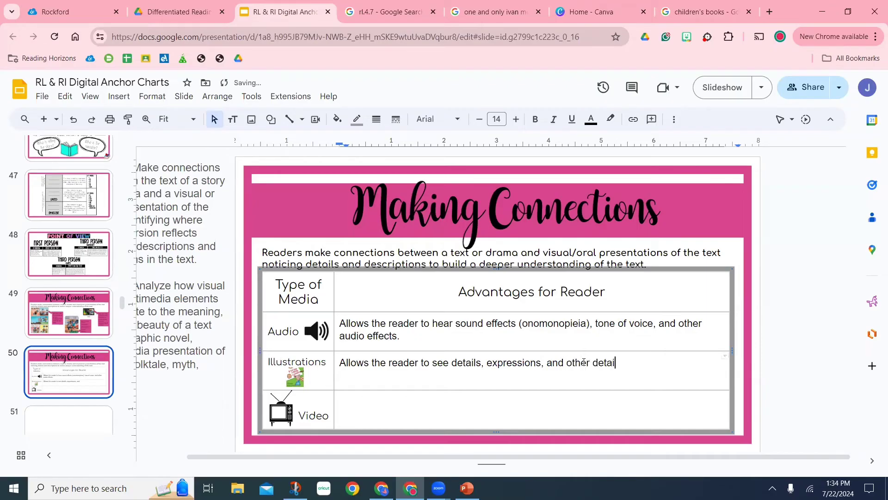
pyautogui.write("ls that contribute to the text's meaning.")
# Step: Enter "Gives both audio and visual depictions of the text to help the reader gain a deeper understanding." as the Video row's advantage
pyautogui.click(445, 396)
pyautogui.write('Gives both v')
pyautogui.write('udio and visual')
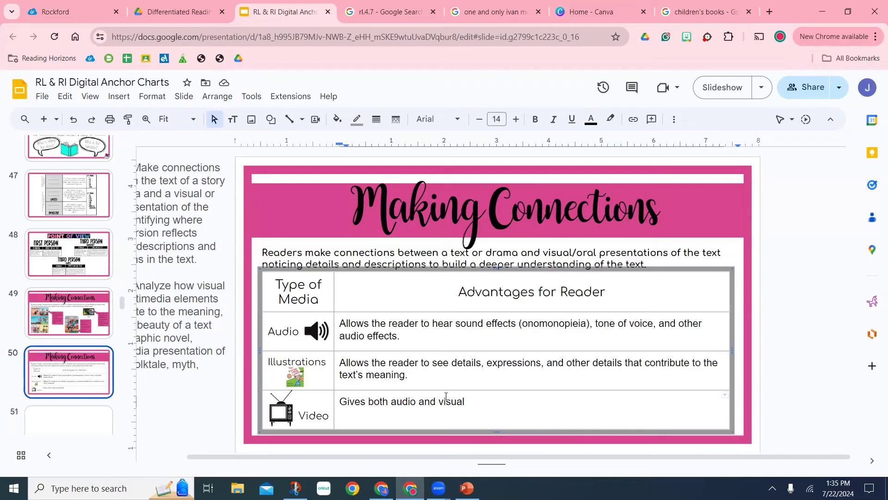
pyautogui.write(' depictions of the')
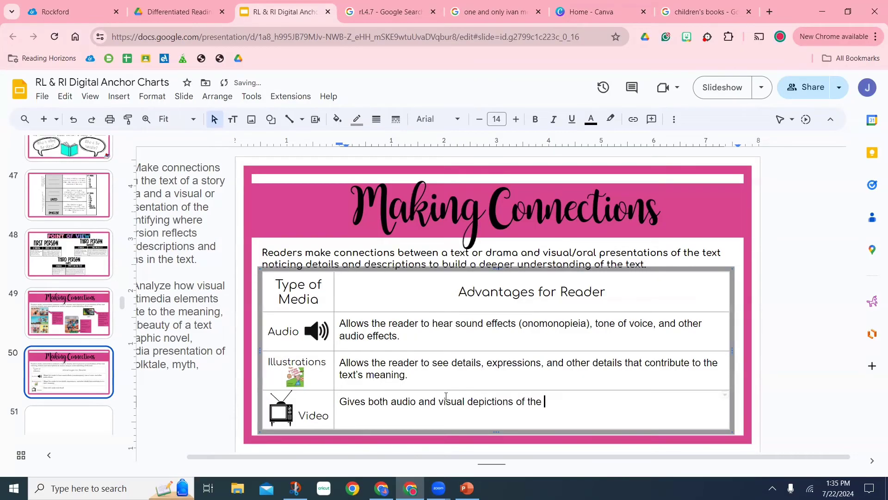
pyautogui.write(' text to ')
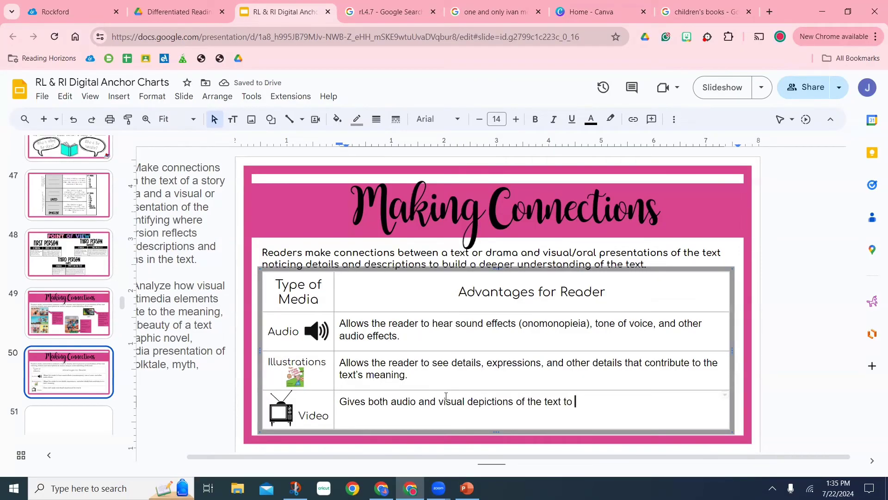
pyautogui.write('help the reader')
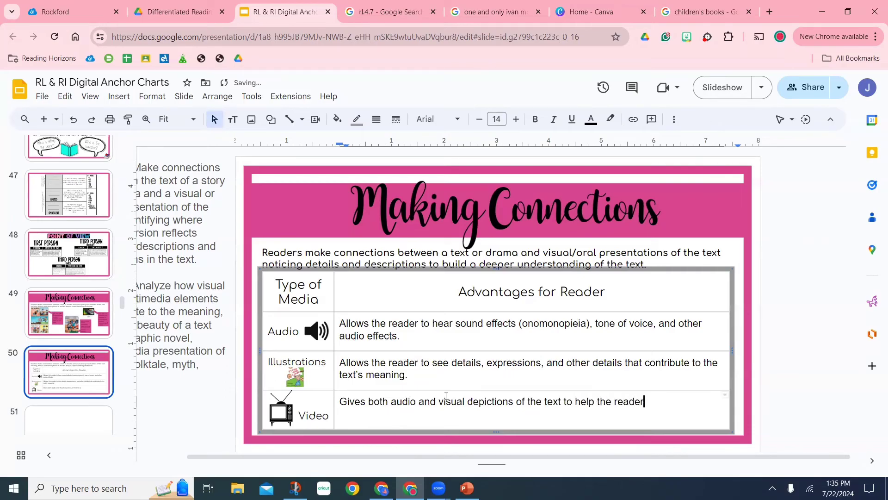
pyautogui.write(' gain a deeper under')
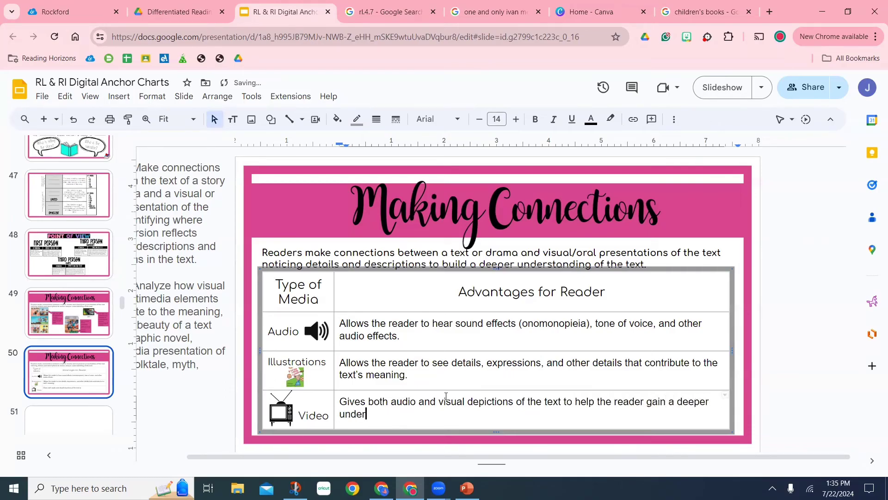
pyautogui.write('standing of the te')
# Step: Format the three advantage entries in 16-point Comfortaa, keeping the black text colour
pyautogui.moveTo(341, 315); pyautogui.dragTo(417, 416)
pyautogui.click(516, 119)
pyautogui.click(515, 118)
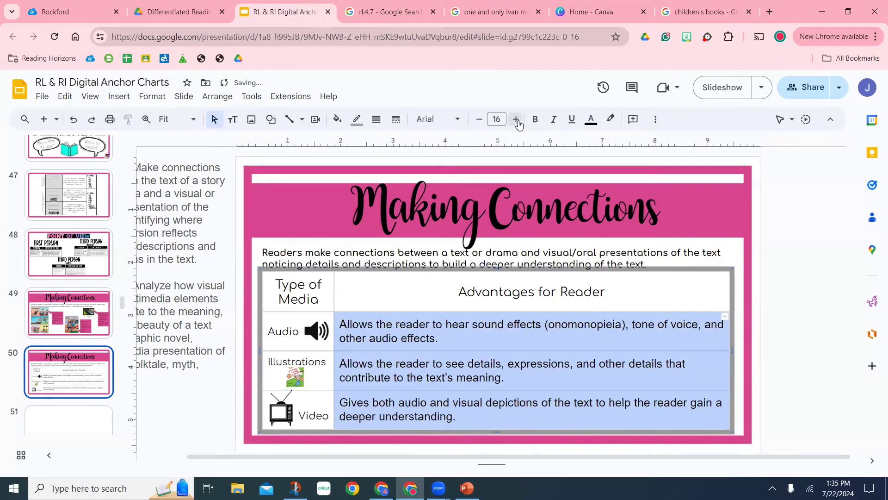
pyautogui.click(437, 119)
pyautogui.click(454, 233)
pyautogui.click(590, 119)
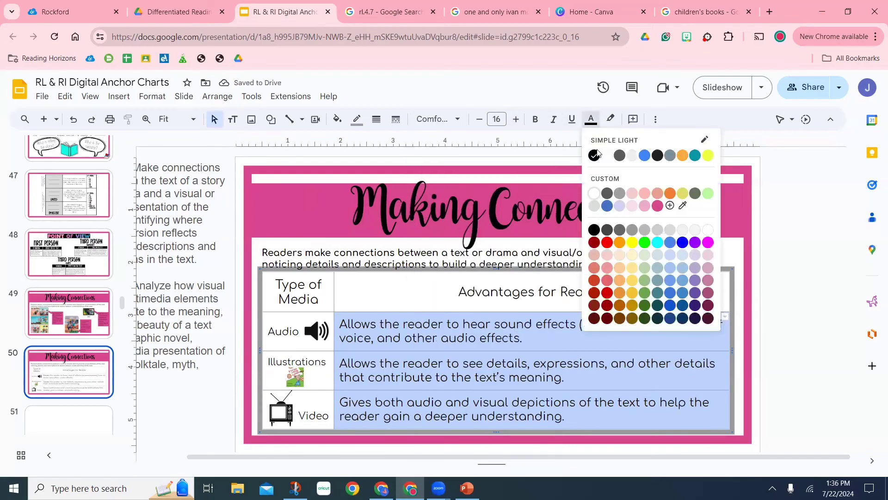
pyautogui.click(804, 228)
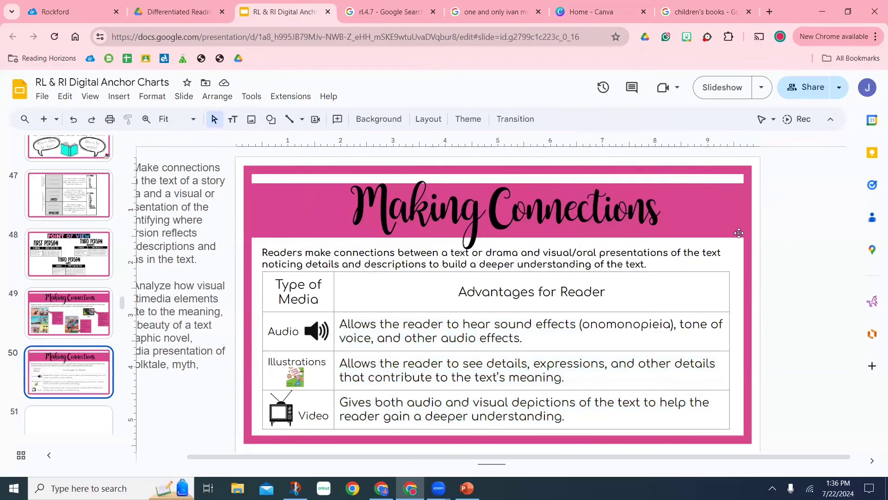